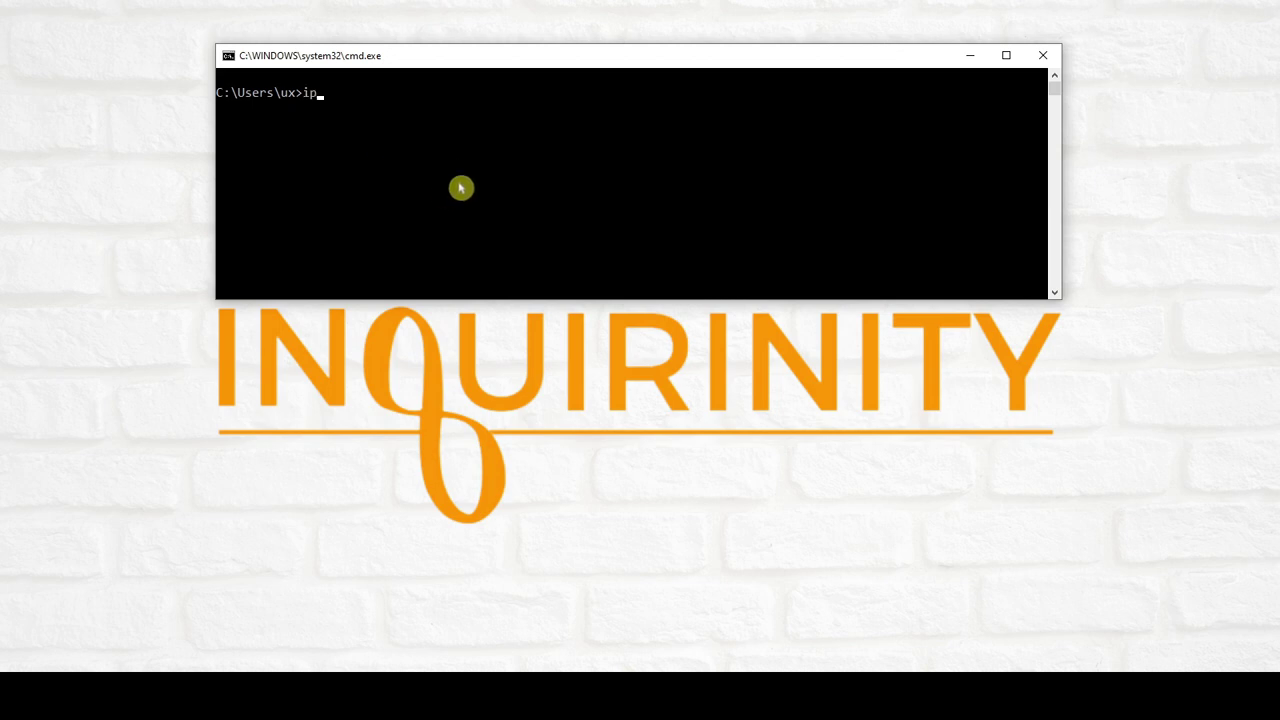
Step: Run ipconfig in Command Prompt to show the network adapter configuration
{"action": "type", "text": "config"}
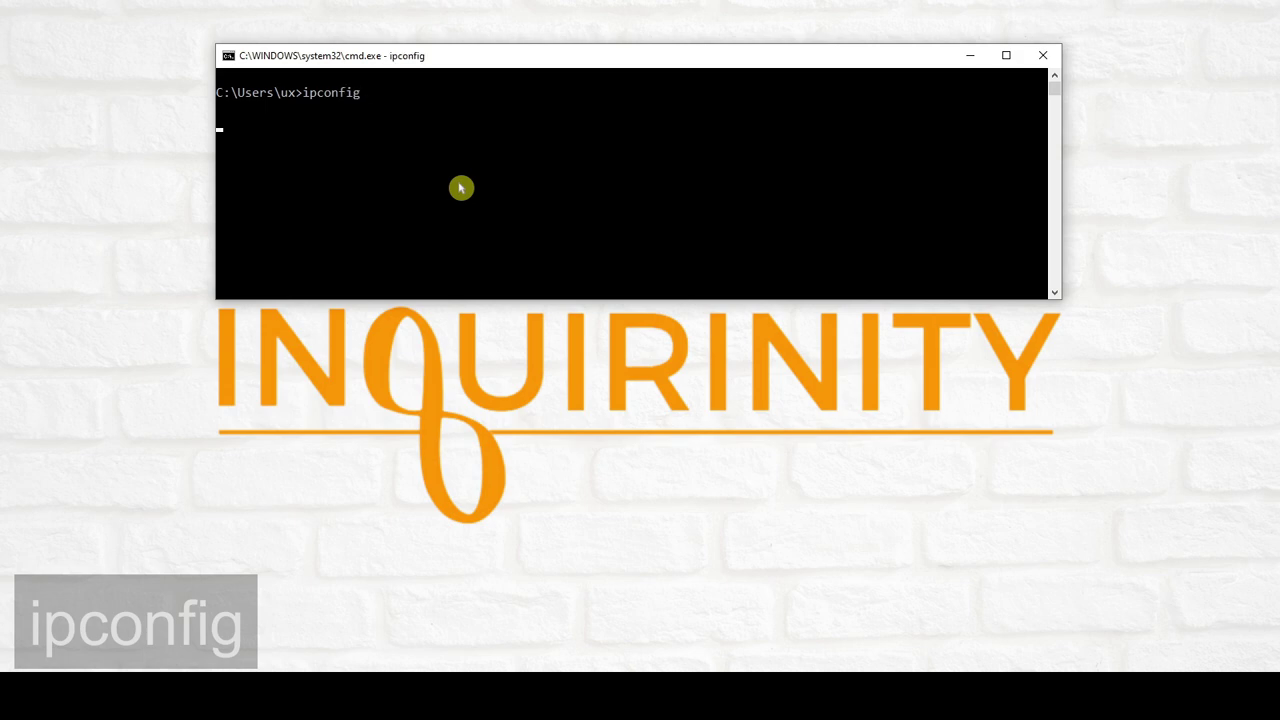
{"action": "key", "text": "Return"}
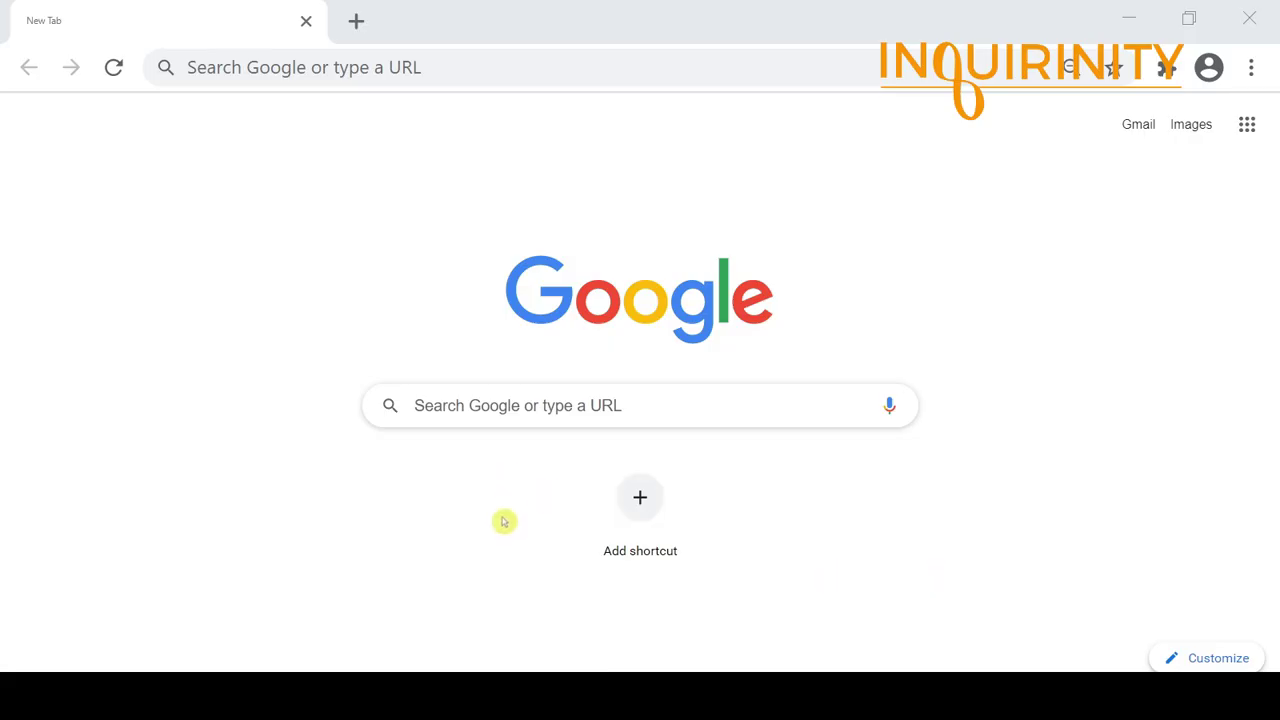
{"action": "left_click", "coordinate": [443, 65]}
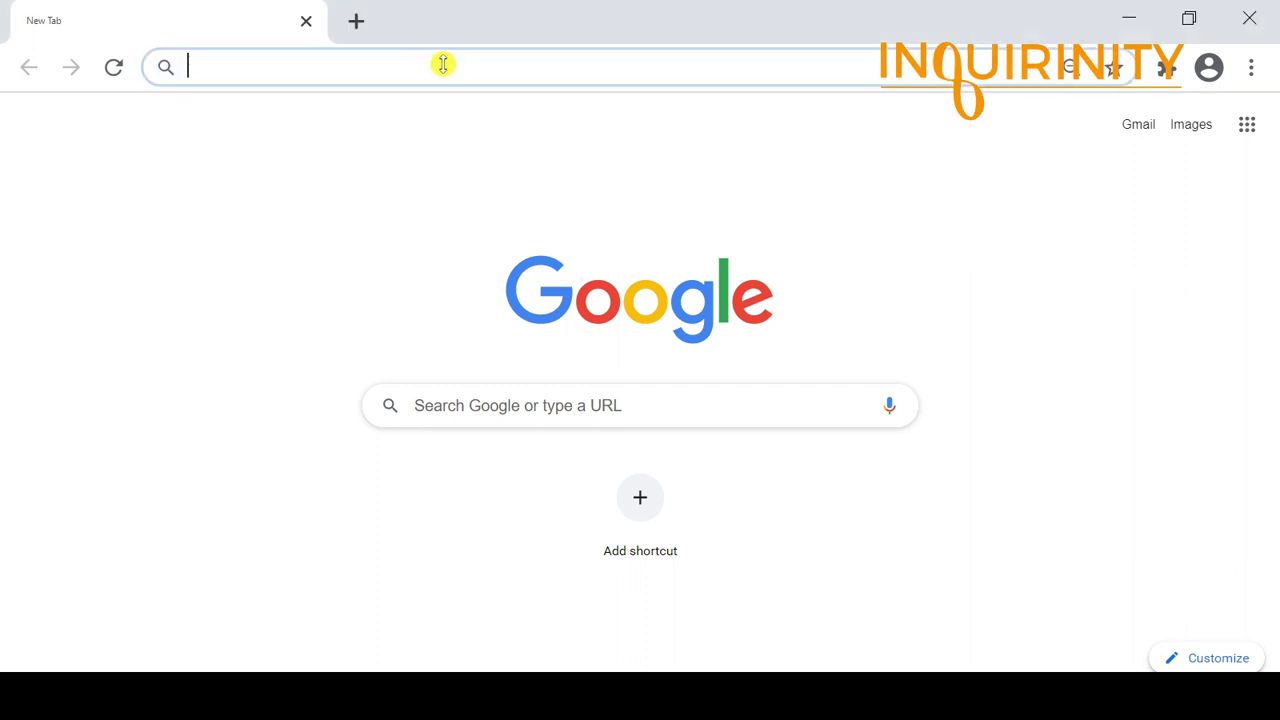
{"action": "type", "text": "http://"}
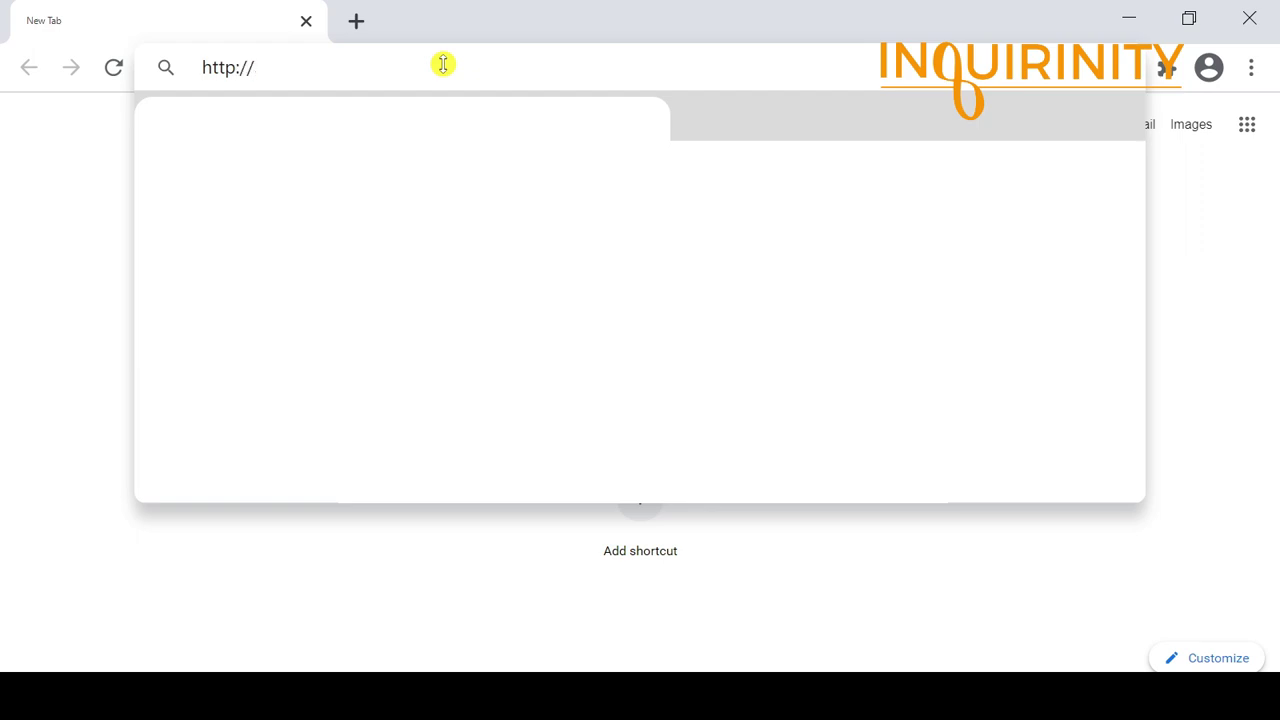
{"action": "type", "text": "192.168.0.254"}
{"action": "key", "text": "Return"}
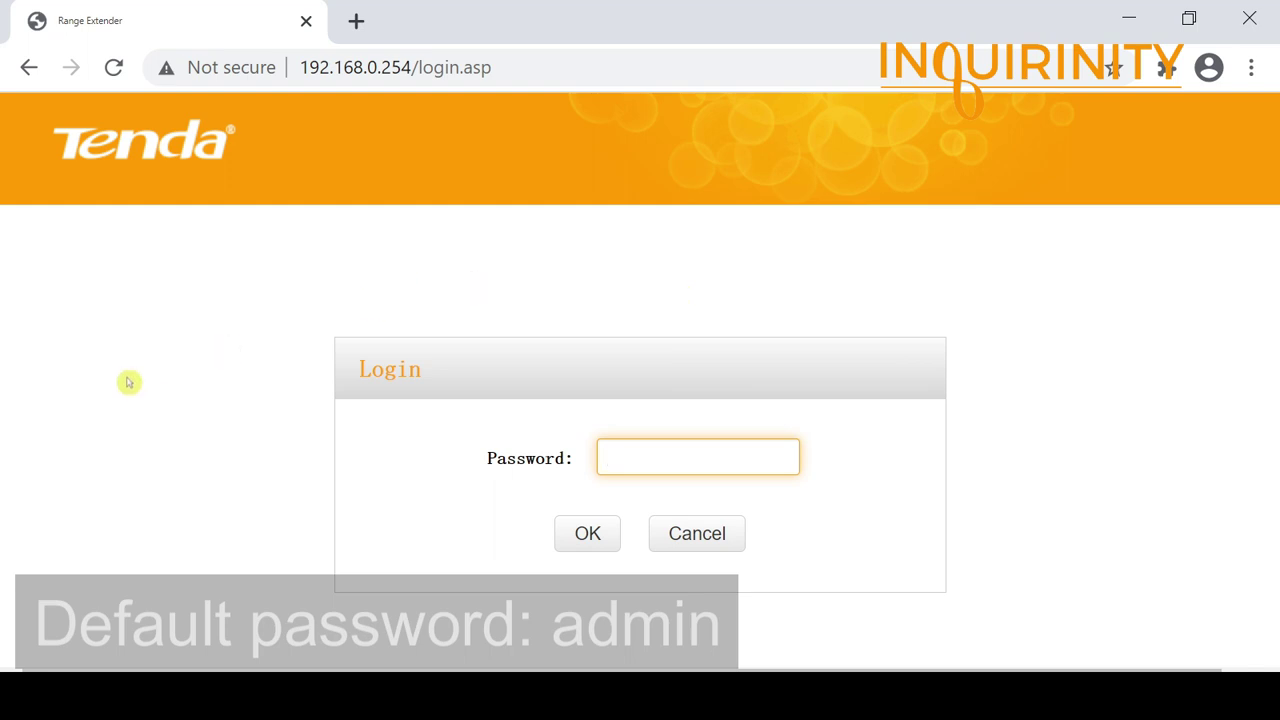
Step: Log in with the default admin password and decline Chrome's offer to save it
{"action": "type", "text": "a"}
{"action": "left_click", "coordinate": [590, 536]}
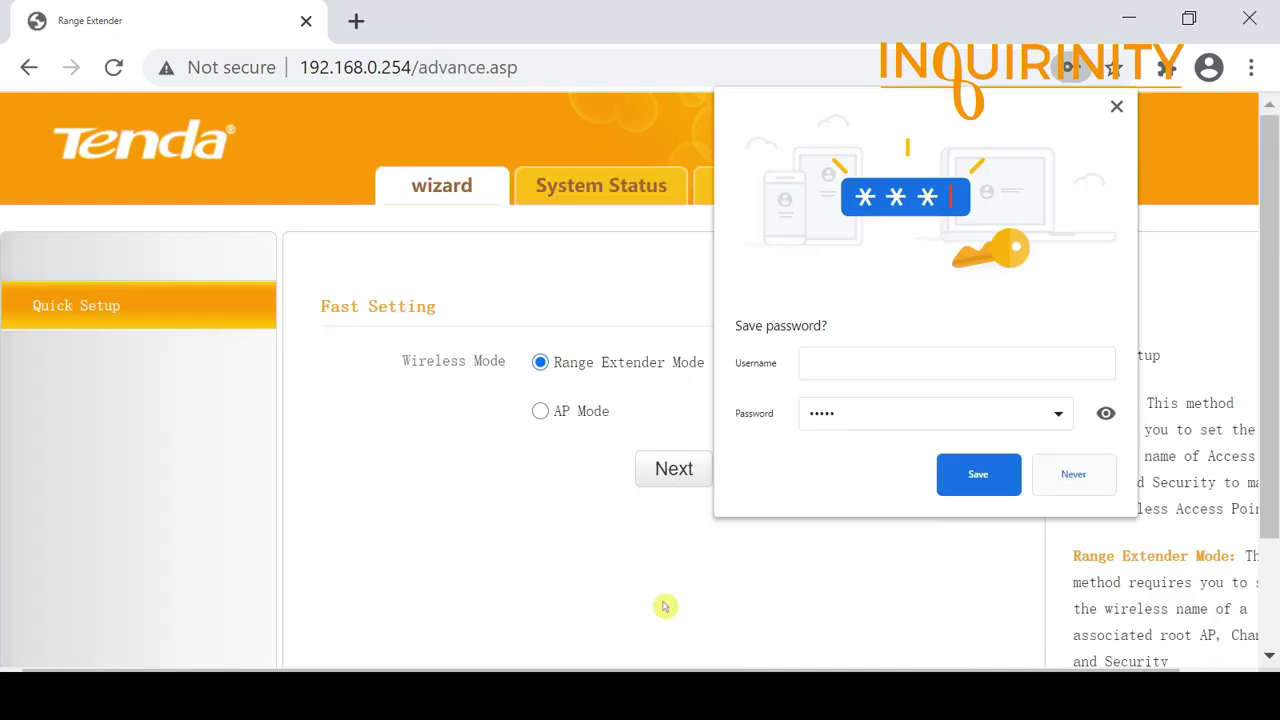
{"action": "left_click", "coordinate": [1071, 487]}
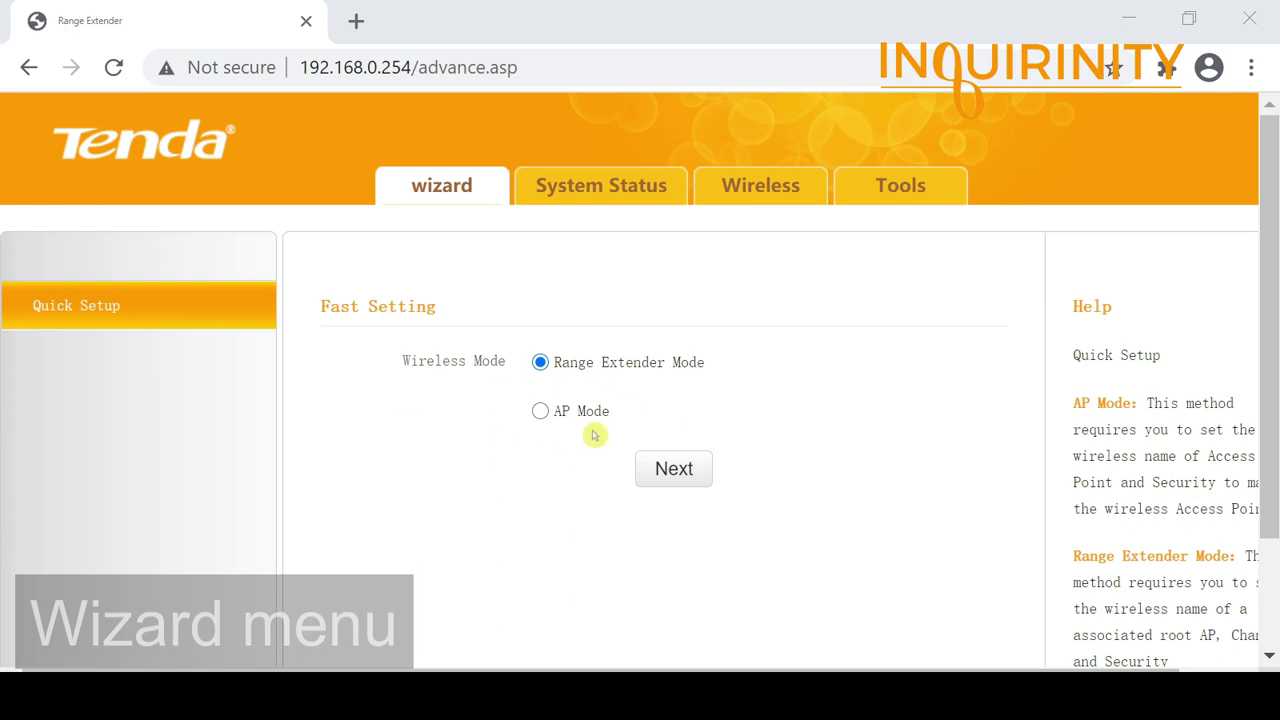
Step: Review System Status: LAN IP 192.168.0.254, firmware V5.07.71_EN_BCI01, bridge Disconnected
{"action": "left_click", "coordinate": [611, 192]}
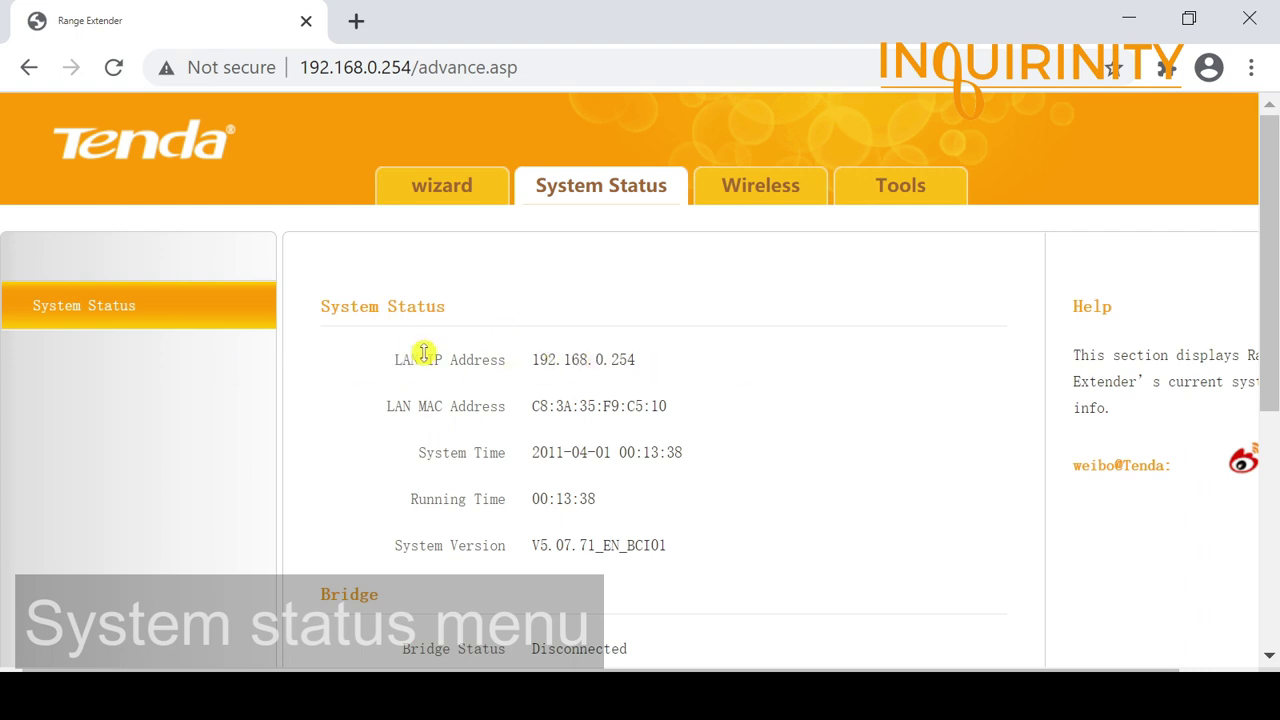
{"action": "scroll", "coordinate": [514, 434], "scroll_direction": "down", "scroll_amount": 1}
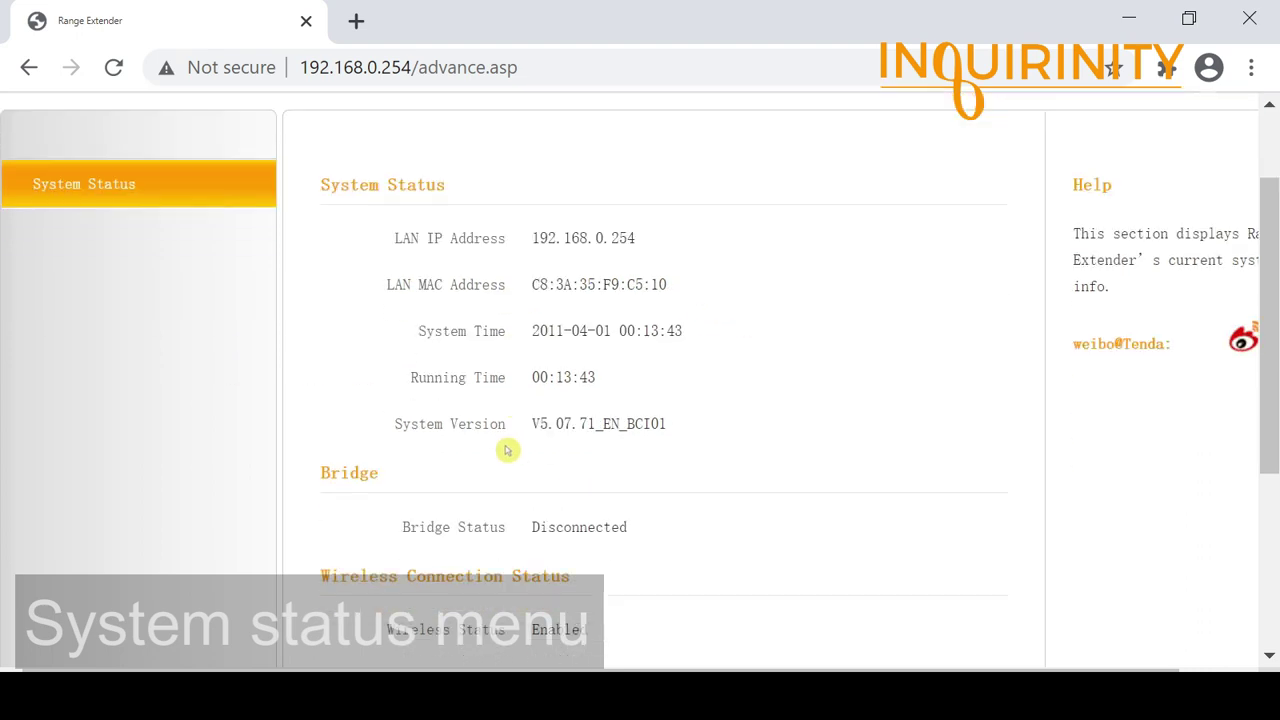
{"action": "scroll", "coordinate": [526, 414], "scroll_direction": "down", "scroll_amount": 3}
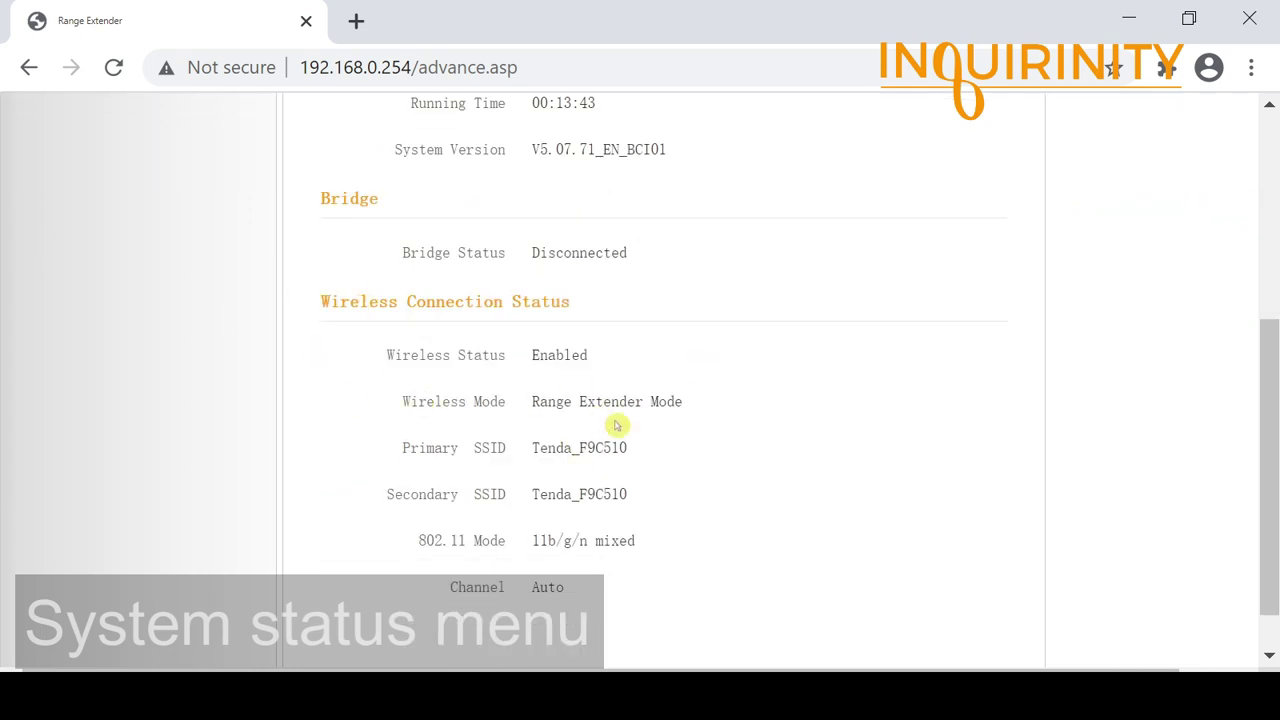
{"action": "scroll", "coordinate": [494, 447], "scroll_direction": "up", "scroll_amount": 3}
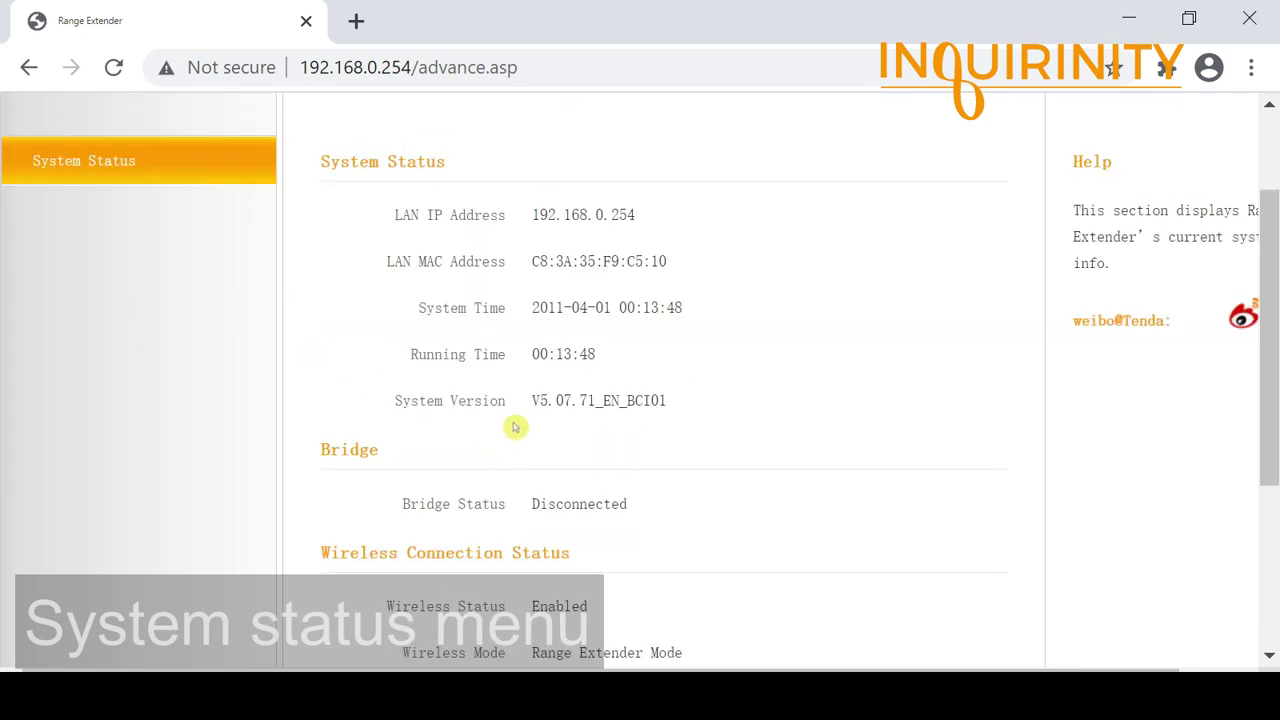
{"action": "scroll", "coordinate": [531, 503], "scroll_direction": "down", "scroll_amount": 1}
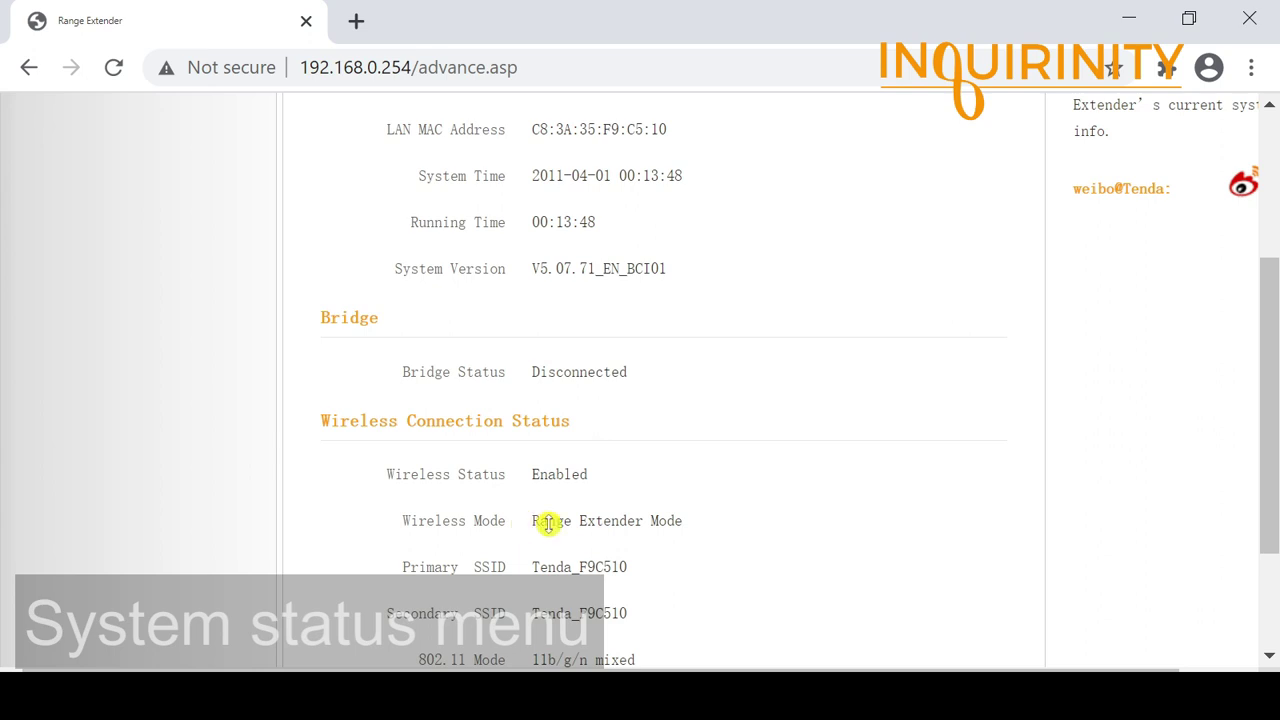
{"action": "scroll", "coordinate": [500, 570], "scroll_direction": "down", "scroll_amount": 2}
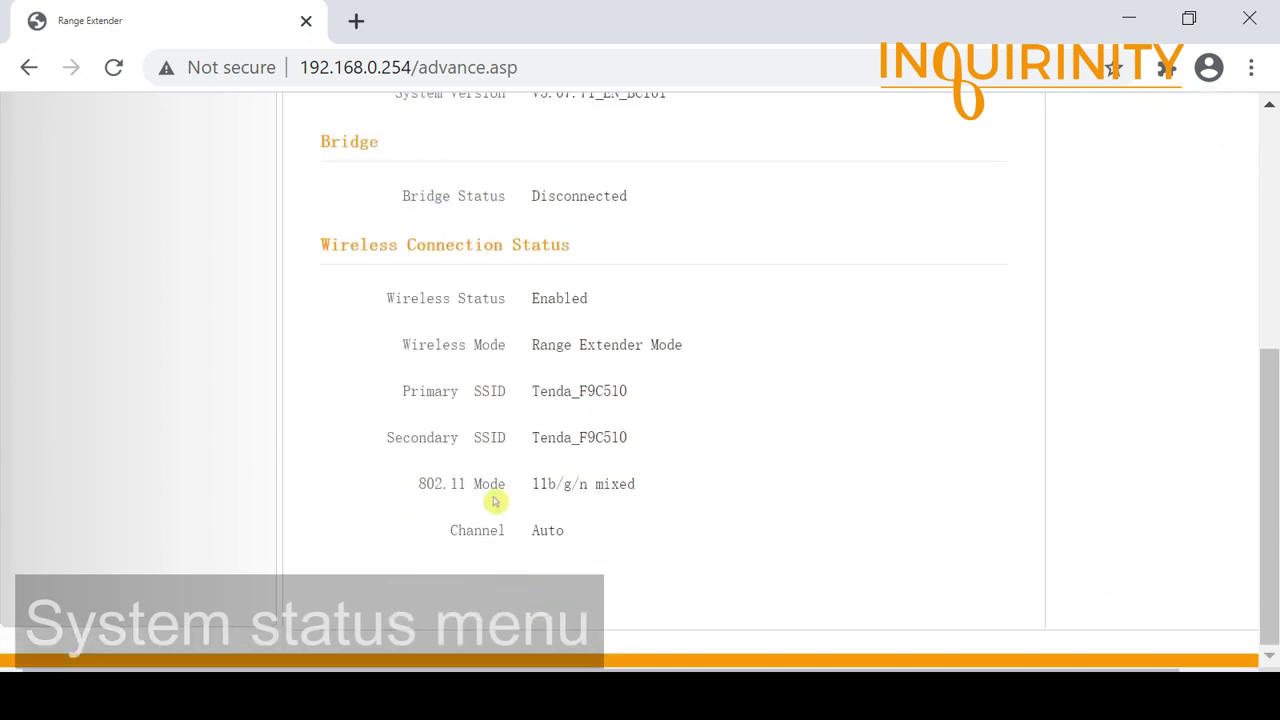
{"action": "scroll", "coordinate": [640, 449], "scroll_direction": "up", "scroll_amount": 3}
{"action": "scroll", "coordinate": [600, 480], "scroll_direction": "down", "scroll_amount": 1}
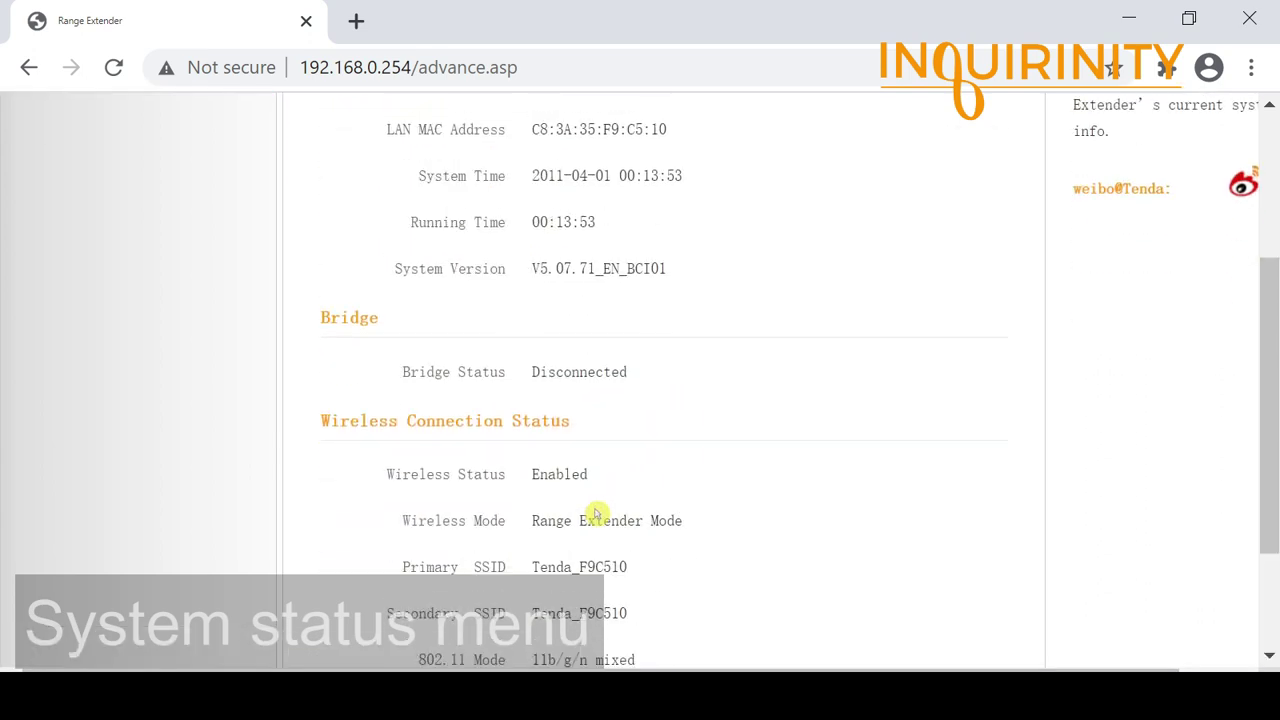
{"action": "scroll", "coordinate": [595, 514], "scroll_direction": "down", "scroll_amount": 2}
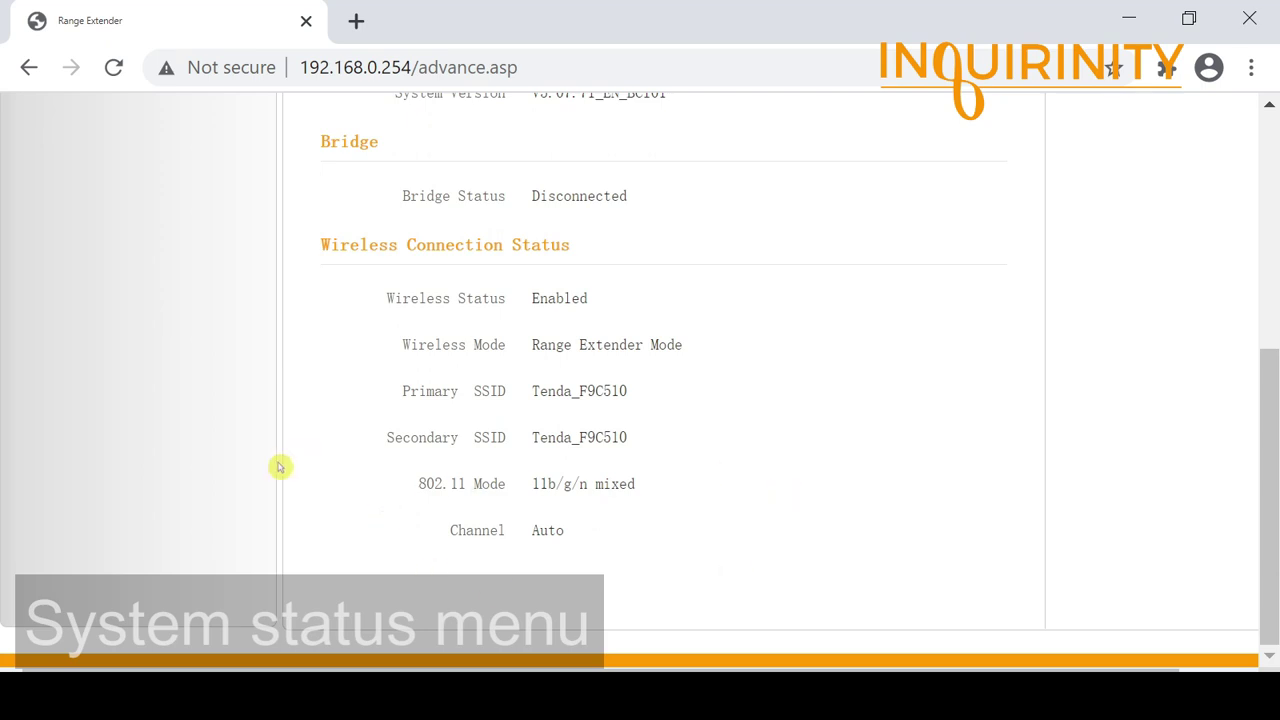
{"action": "scroll", "coordinate": [737, 531], "scroll_direction": "up", "scroll_amount": 5}
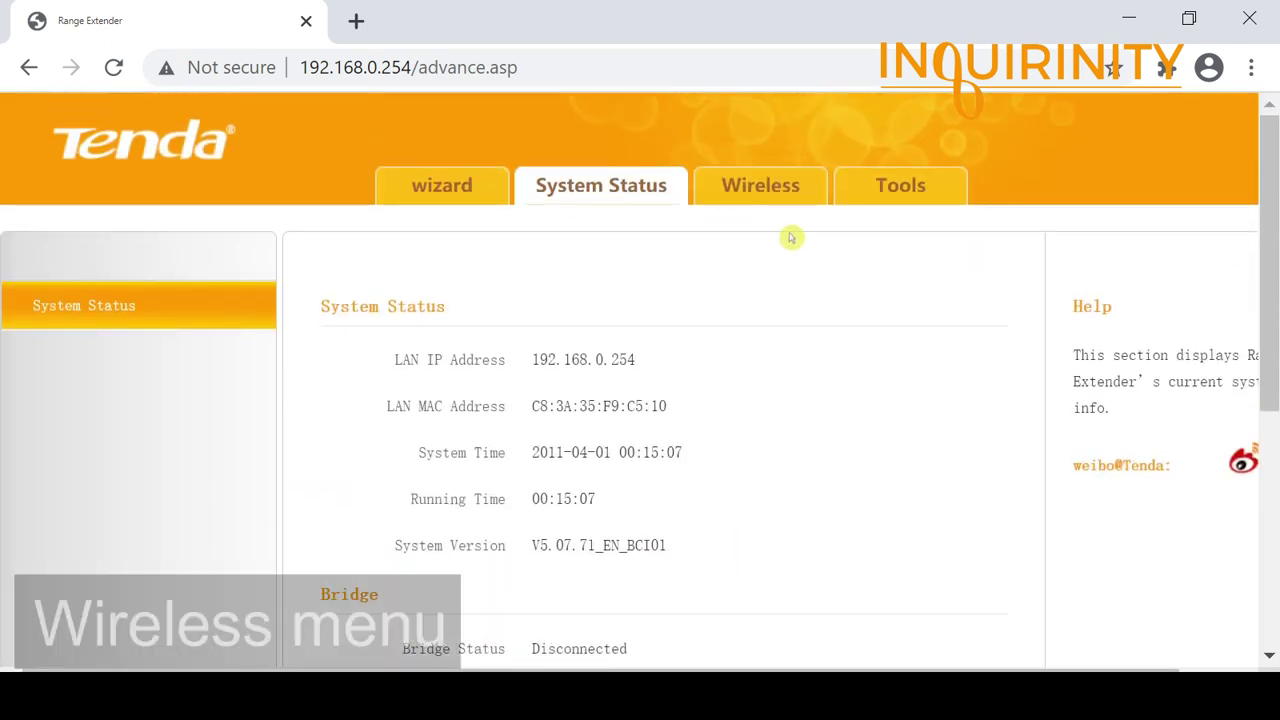
Step: Review the Wireless basic, security, access control and connection status pages, then Tools' Time Settings
{"action": "left_click", "coordinate": [781, 203]}
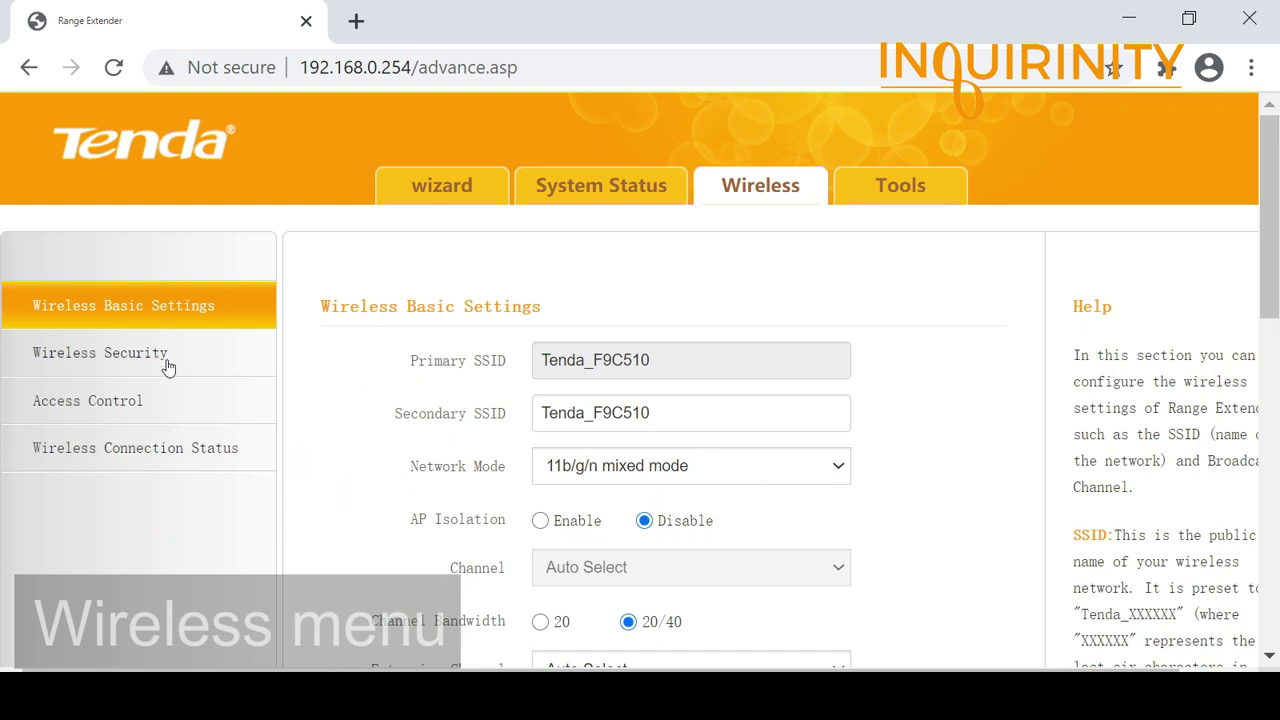
{"action": "left_click", "coordinate": [165, 362]}
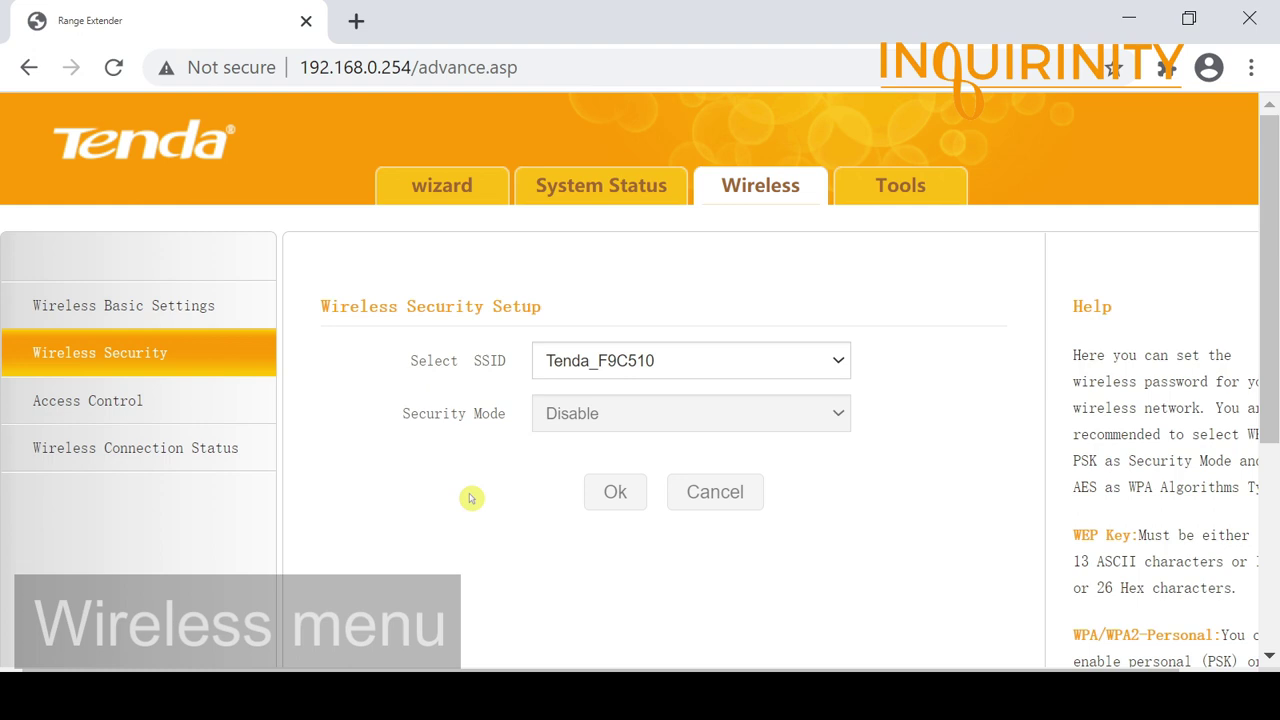
{"action": "left_click", "coordinate": [92, 421]}
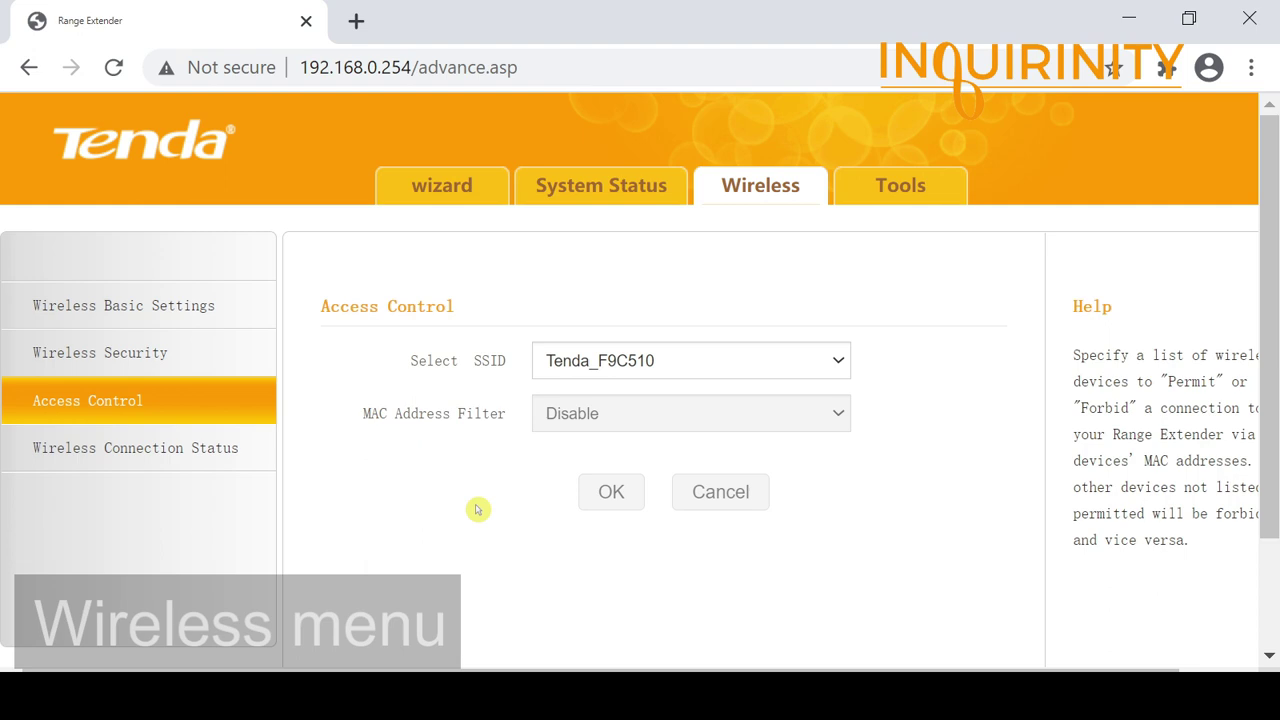
{"action": "left_click", "coordinate": [131, 452]}
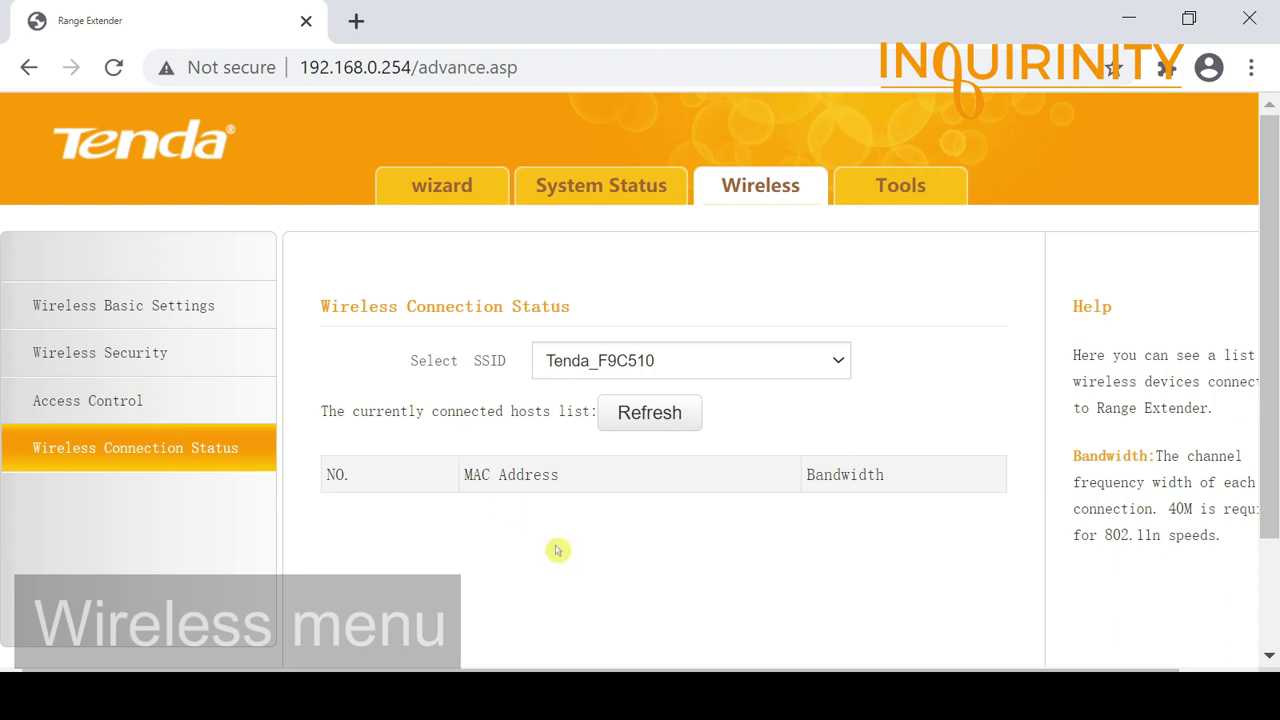
{"action": "left_click", "coordinate": [760, 185]}
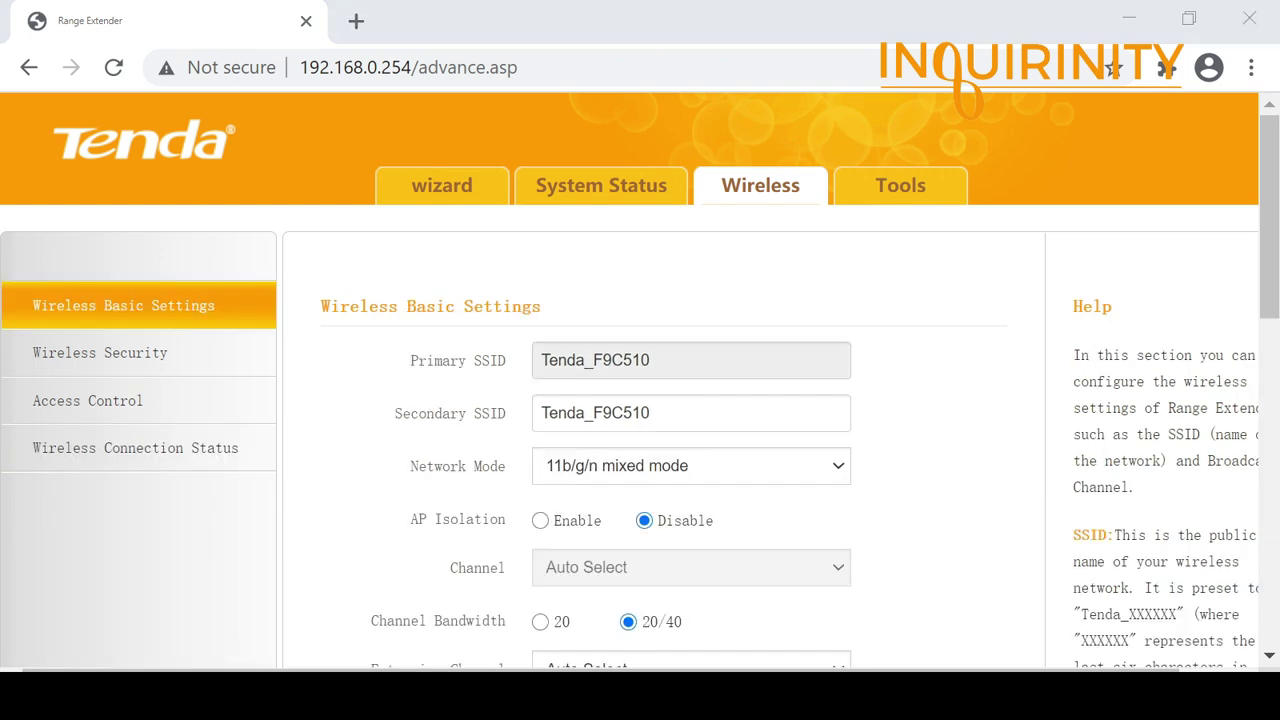
{"action": "left_click", "coordinate": [899, 186]}
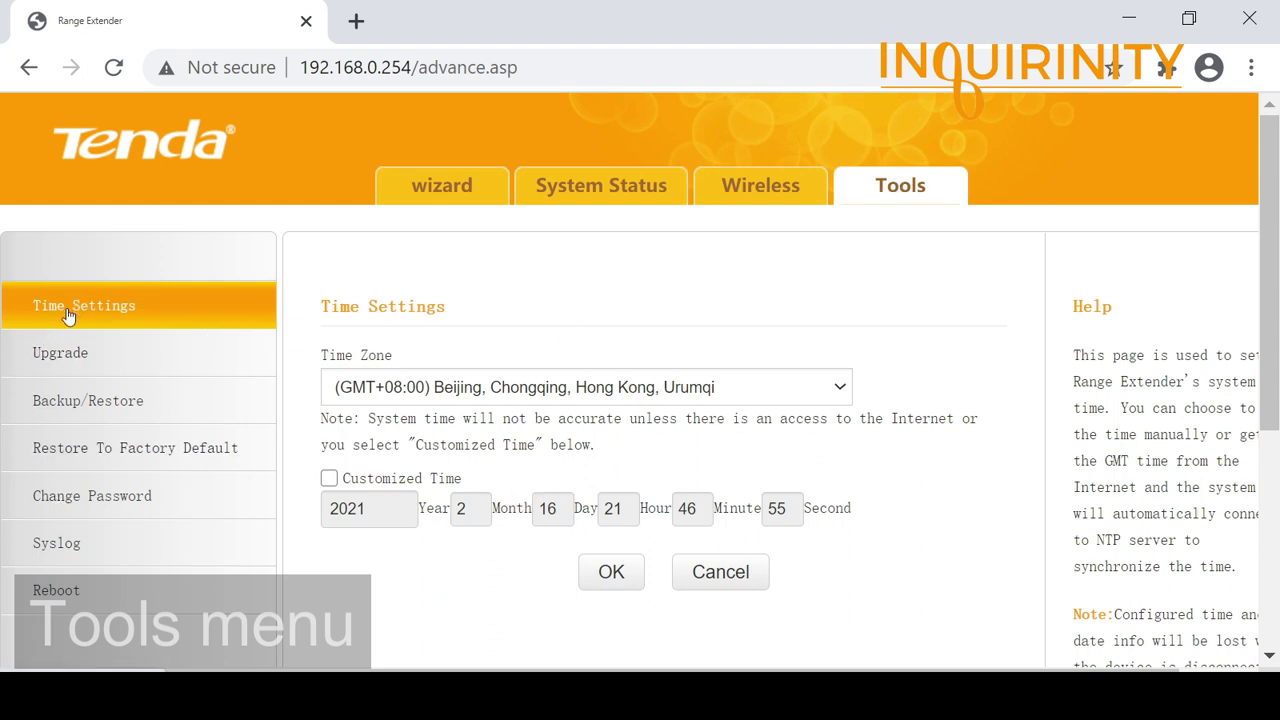
Step: Leave the time zone at GMT+08:00 Beijing and browse the upgrade, backup, reset and password pages
{"action": "left_click", "coordinate": [840, 388]}
{"action": "left_click_drag", "start_coordinate": [830, 245], "coordinate": [843, 300]}
{"action": "left_click", "coordinate": [930, 361]}
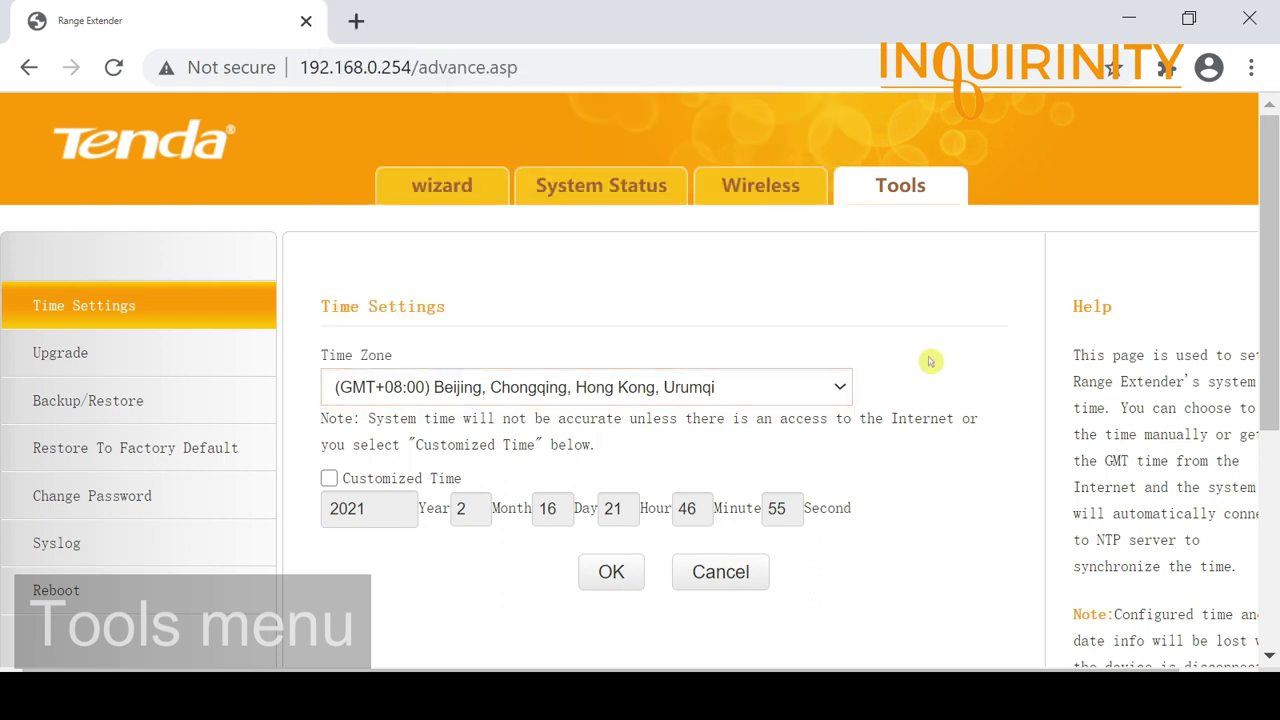
{"action": "left_click", "coordinate": [54, 356]}
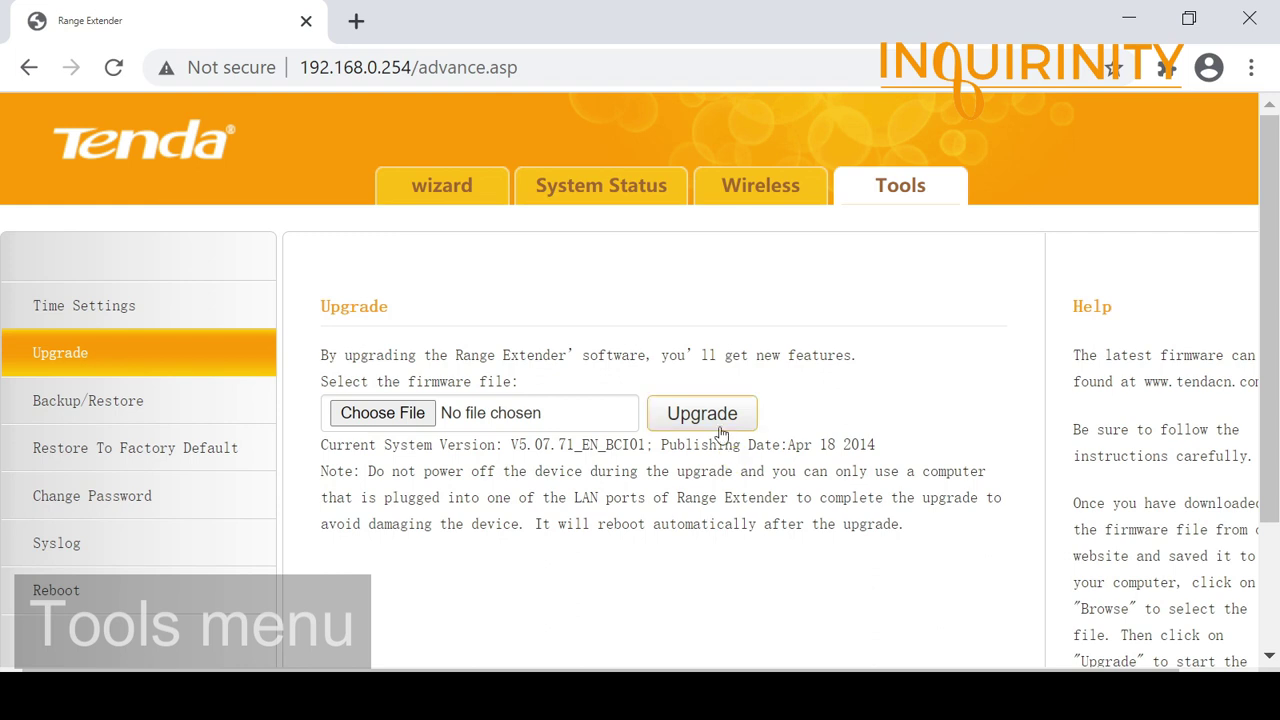
{"action": "left_click", "coordinate": [102, 403]}
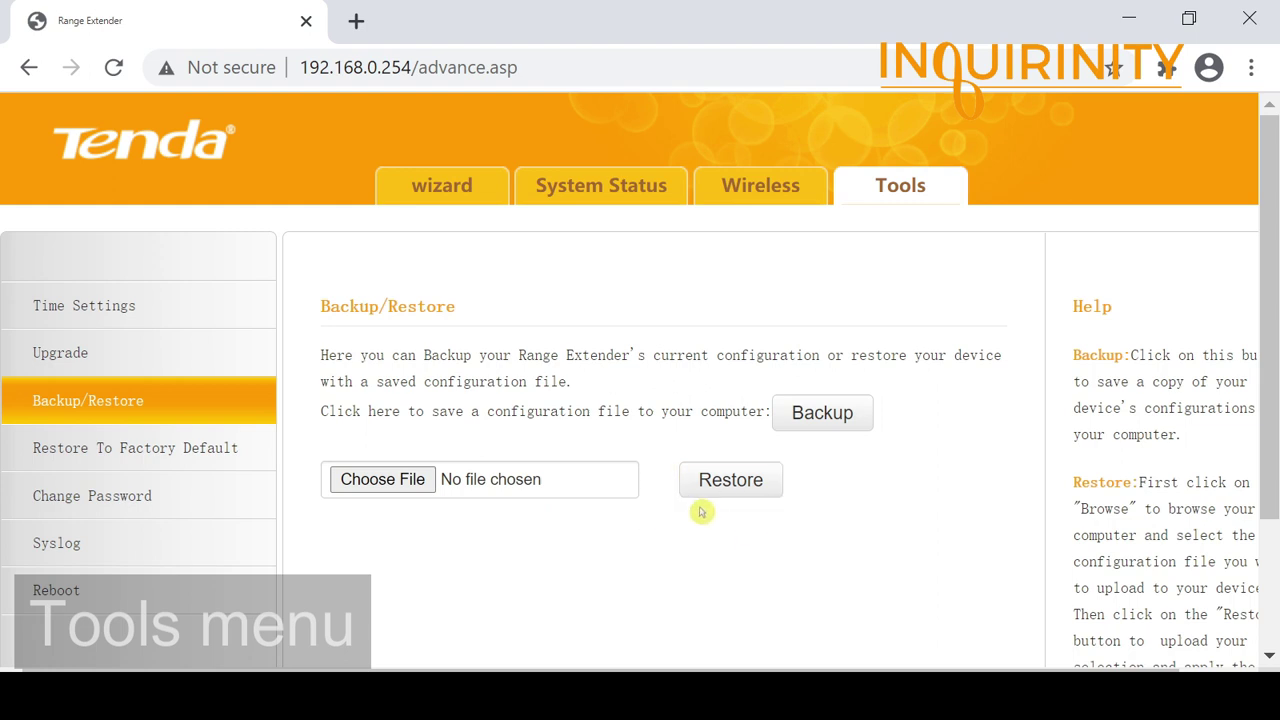
{"action": "left_click", "coordinate": [107, 450]}
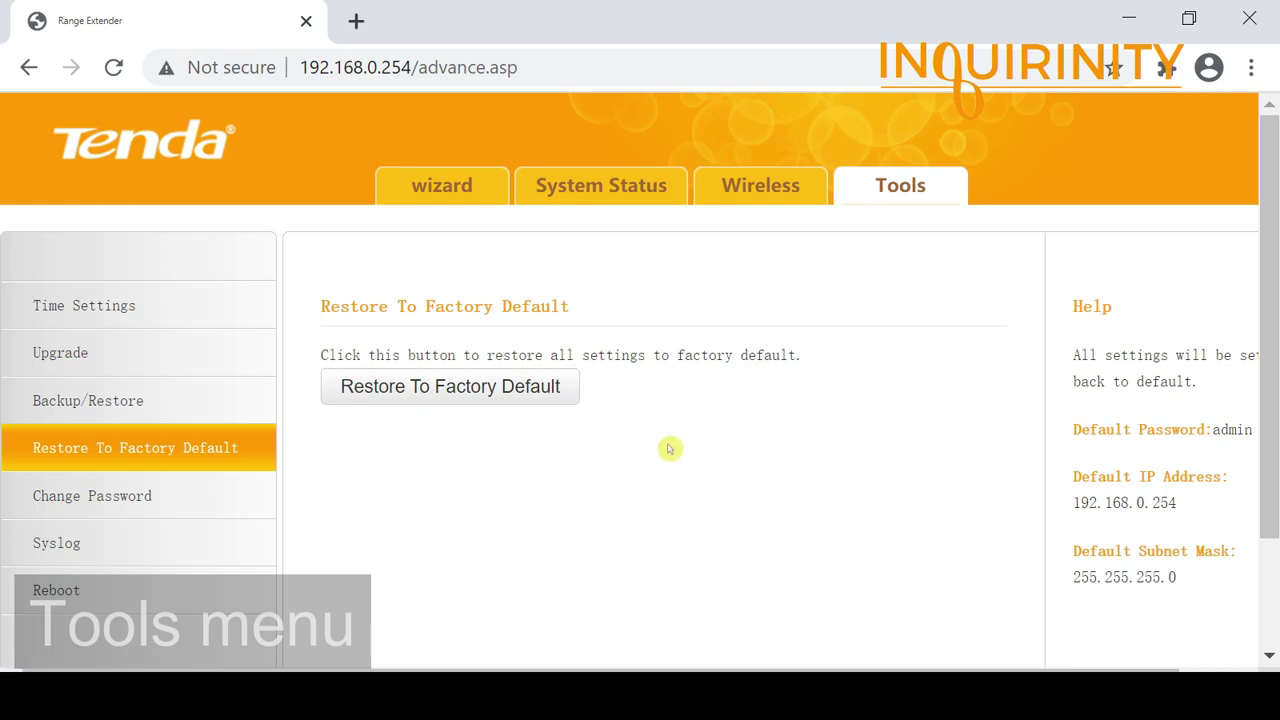
{"action": "left_click", "coordinate": [97, 498]}
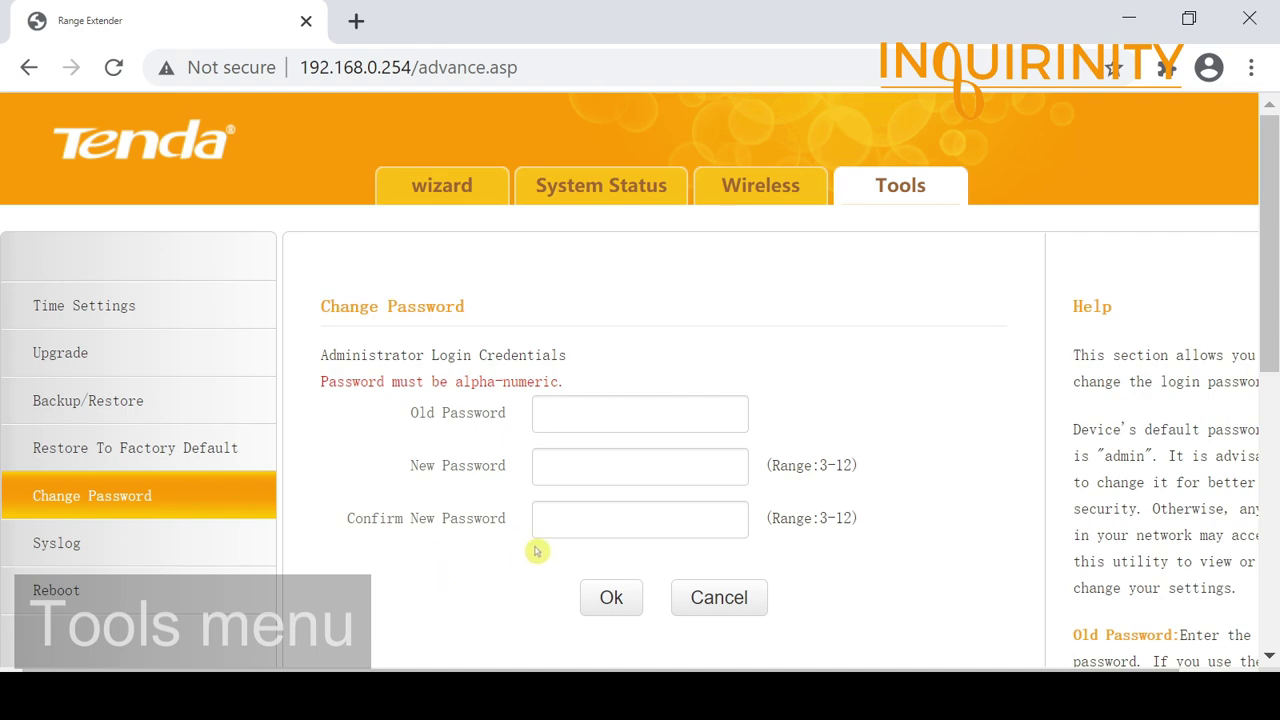
Step: View the system log and Reboot page, then return to the Quick Setup wizard
{"action": "left_click", "coordinate": [46, 540]}
{"action": "scroll", "coordinate": [480, 522], "scroll_direction": "down", "scroll_amount": 3}
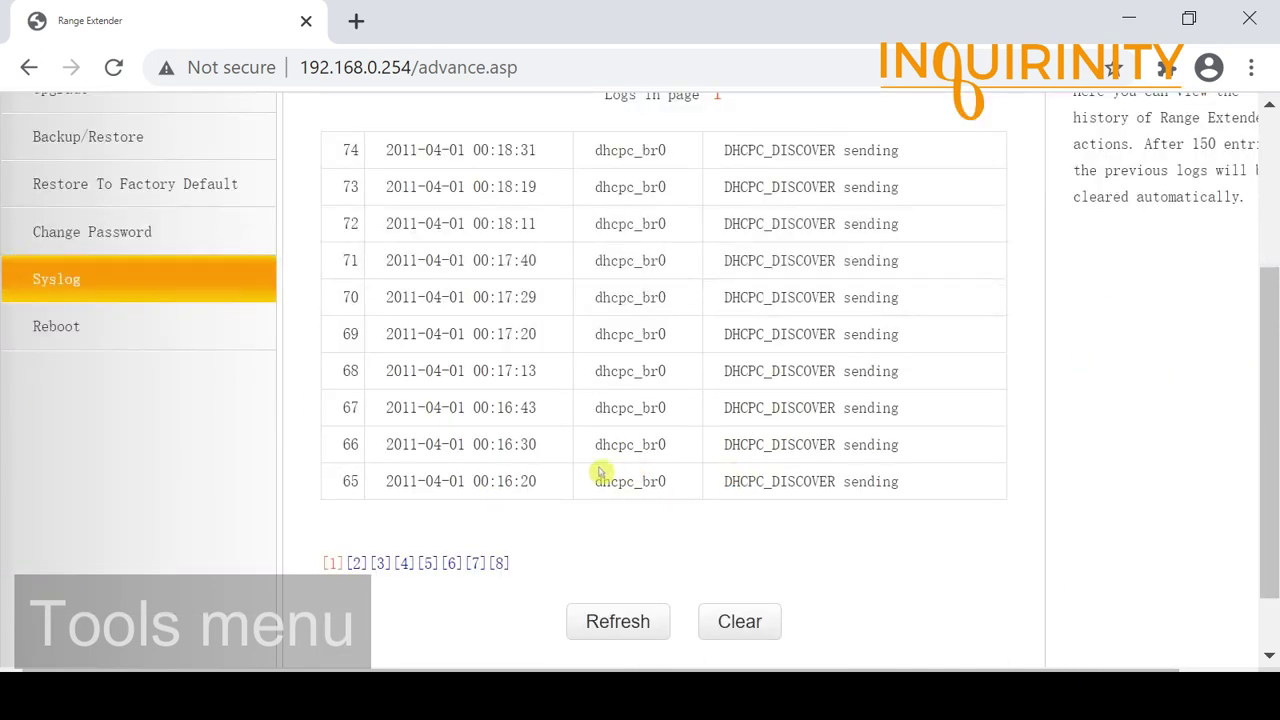
{"action": "scroll", "coordinate": [600, 474], "scroll_direction": "up", "scroll_amount": 3}
{"action": "scroll", "coordinate": [600, 474], "scroll_direction": "down", "scroll_amount": 3}
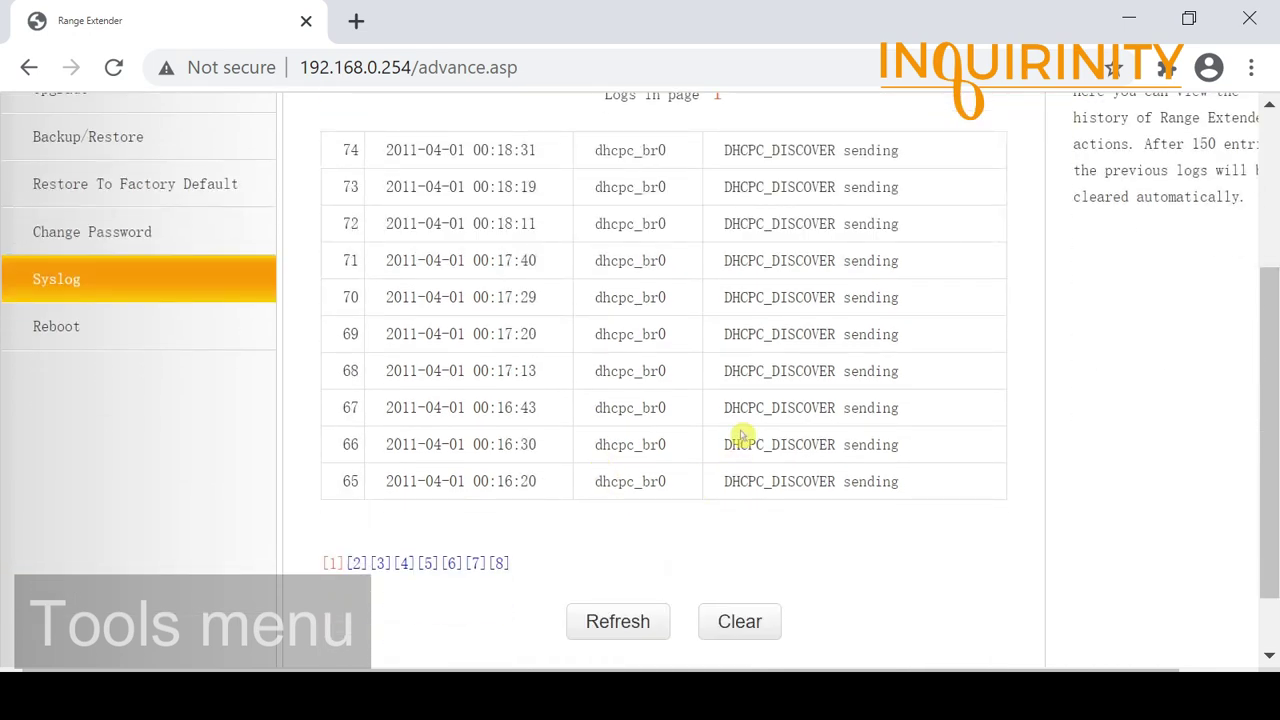
{"action": "scroll", "coordinate": [735, 435], "scroll_direction": "up", "scroll_amount": 3}
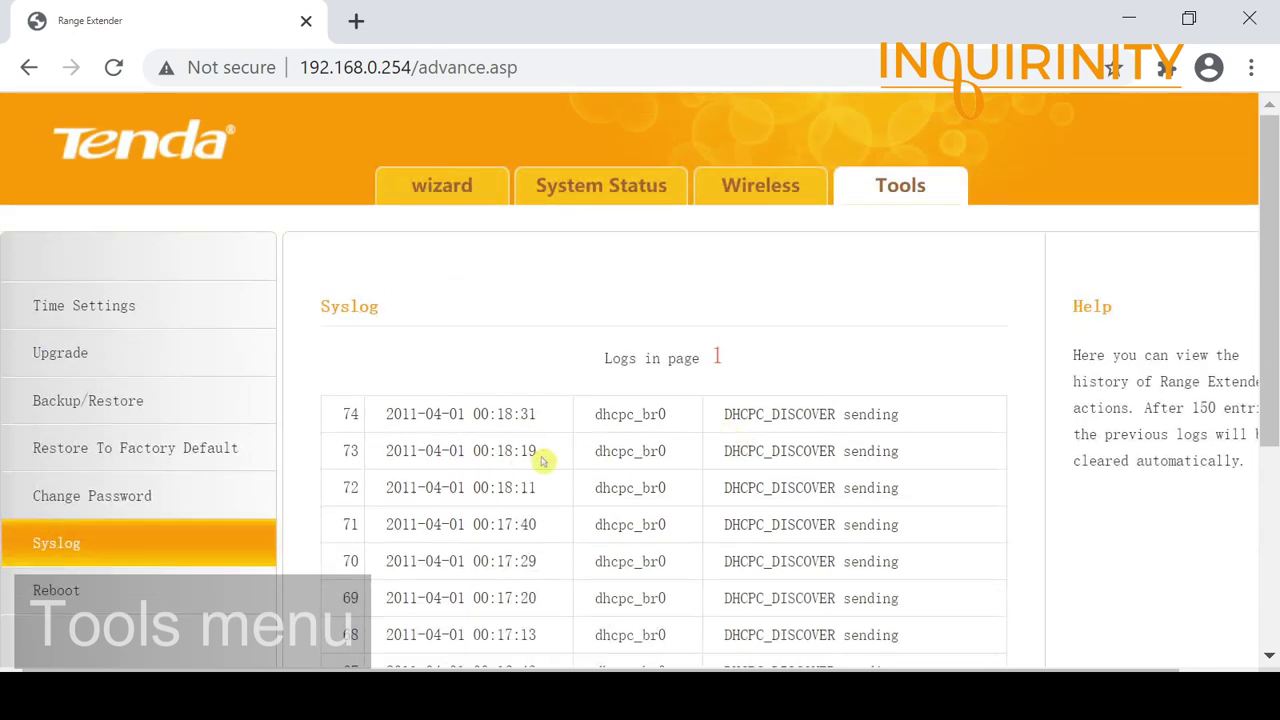
{"action": "left_click", "coordinate": [85, 603]}
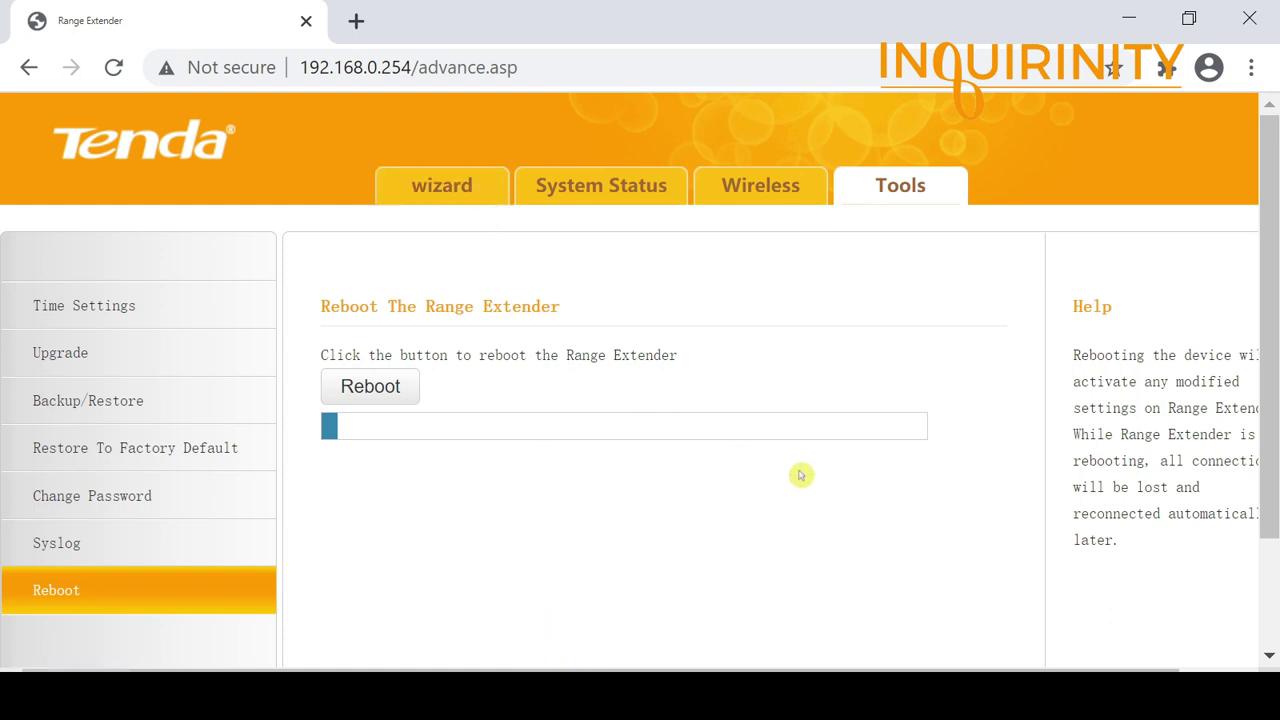
{"action": "left_click", "coordinate": [428, 186]}
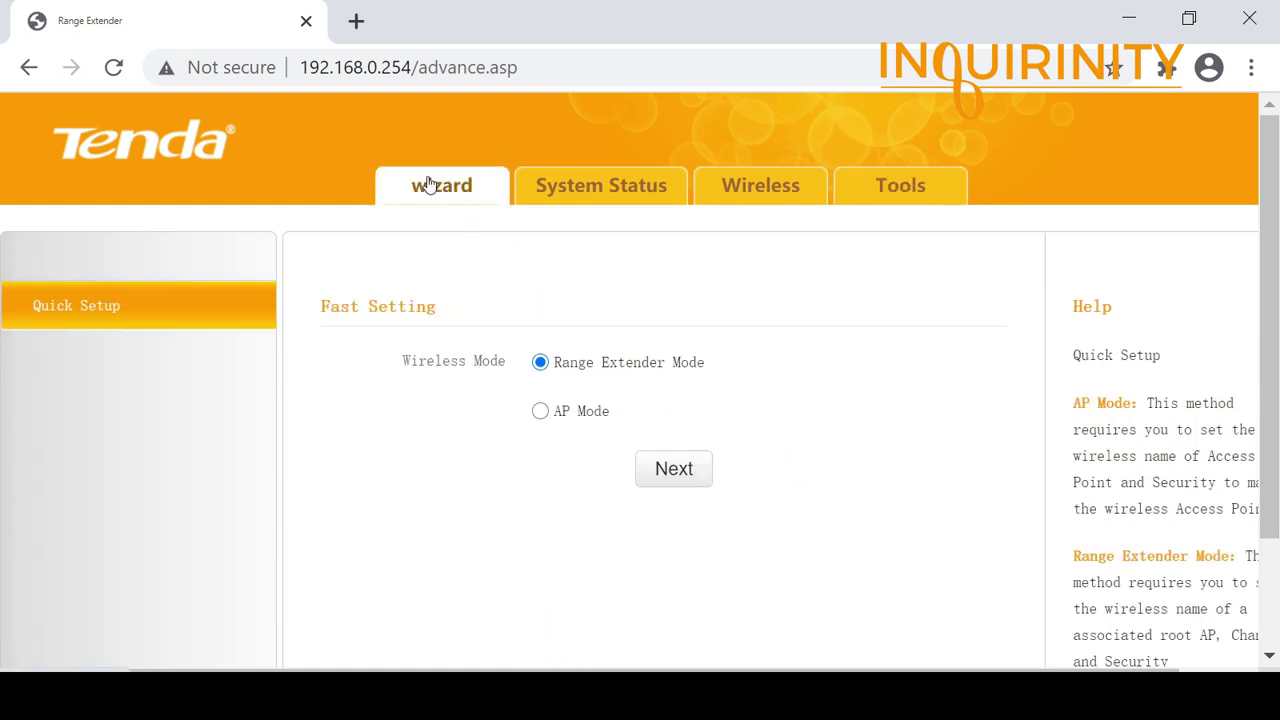
Step: Choose AP Mode and rename the network SSID to MyTendaWiFi
{"action": "left_click", "coordinate": [538, 413]}
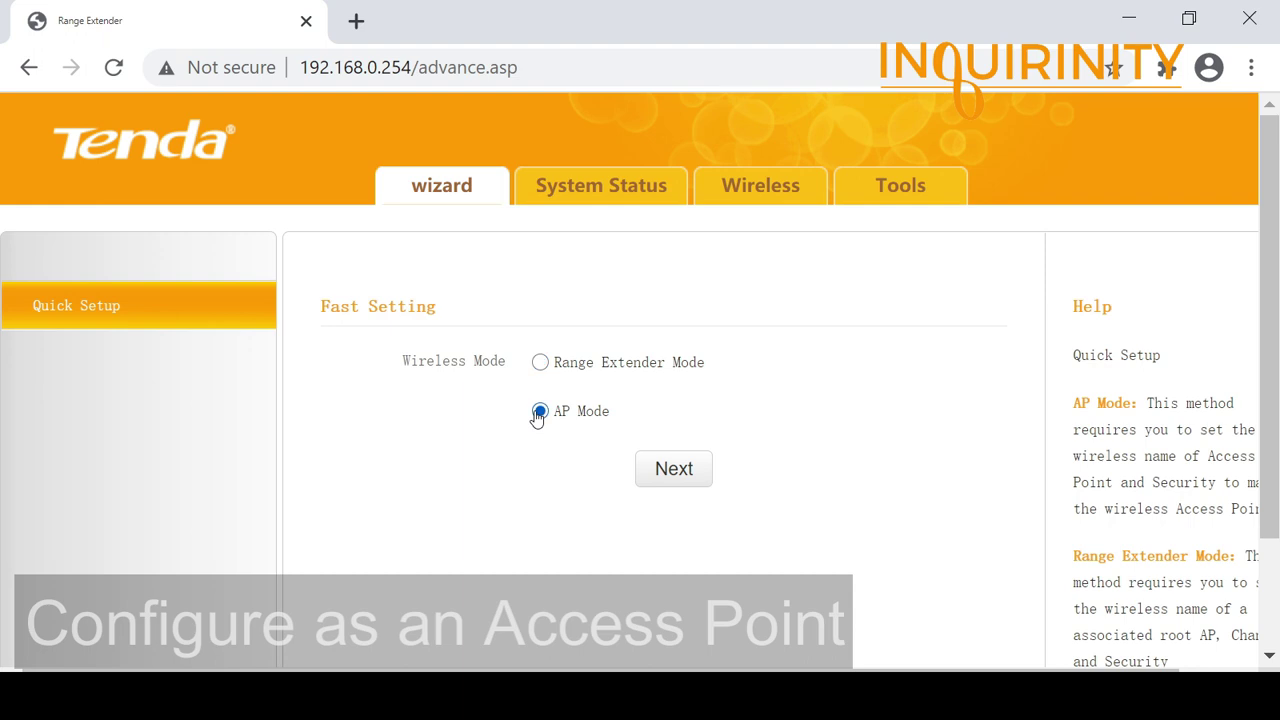
{"action": "left_click", "coordinate": [673, 470]}
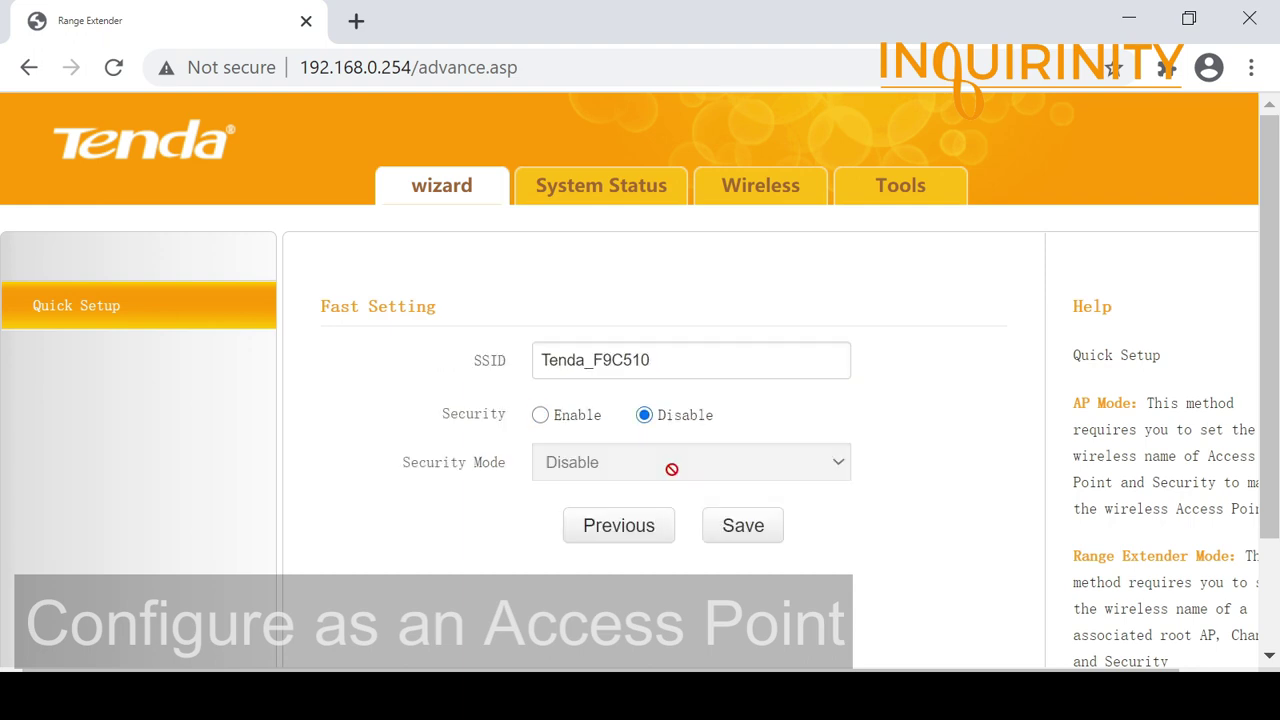
{"action": "left_click", "coordinate": [654, 357]}
{"action": "left_click_drag", "start_coordinate": [540, 360], "coordinate": [771, 360]}
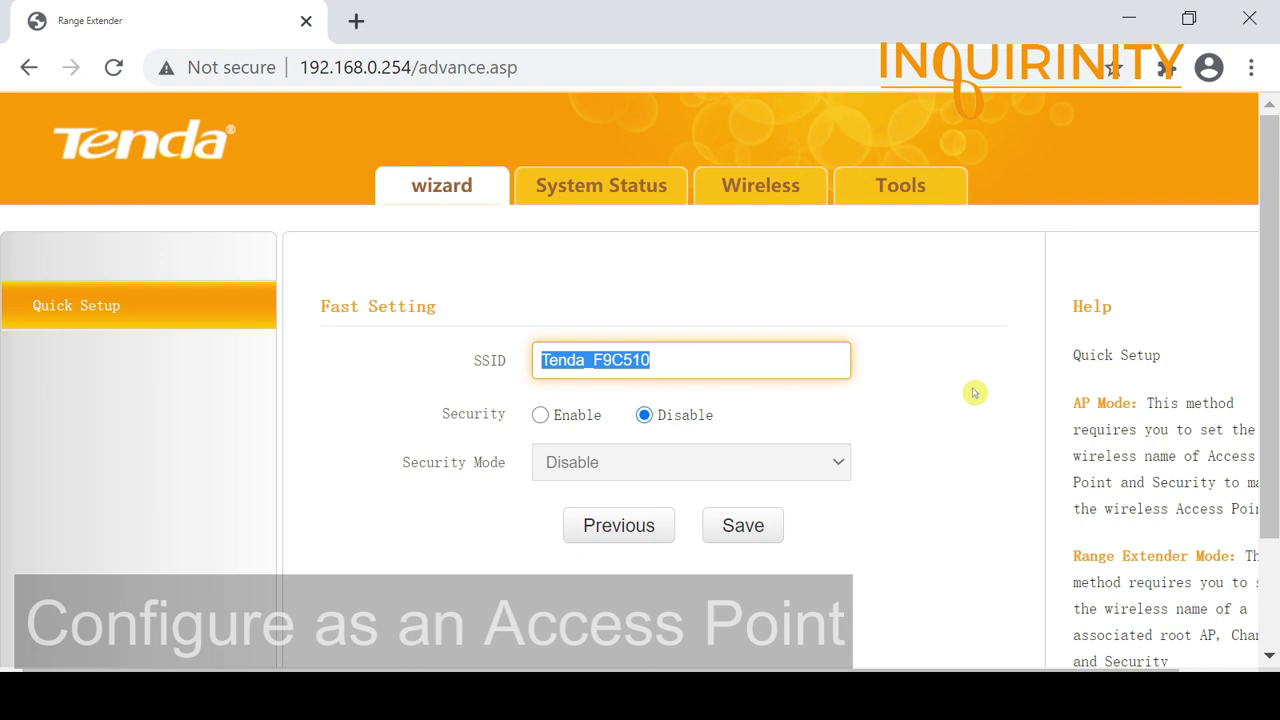
{"action": "type", "text": "My"}
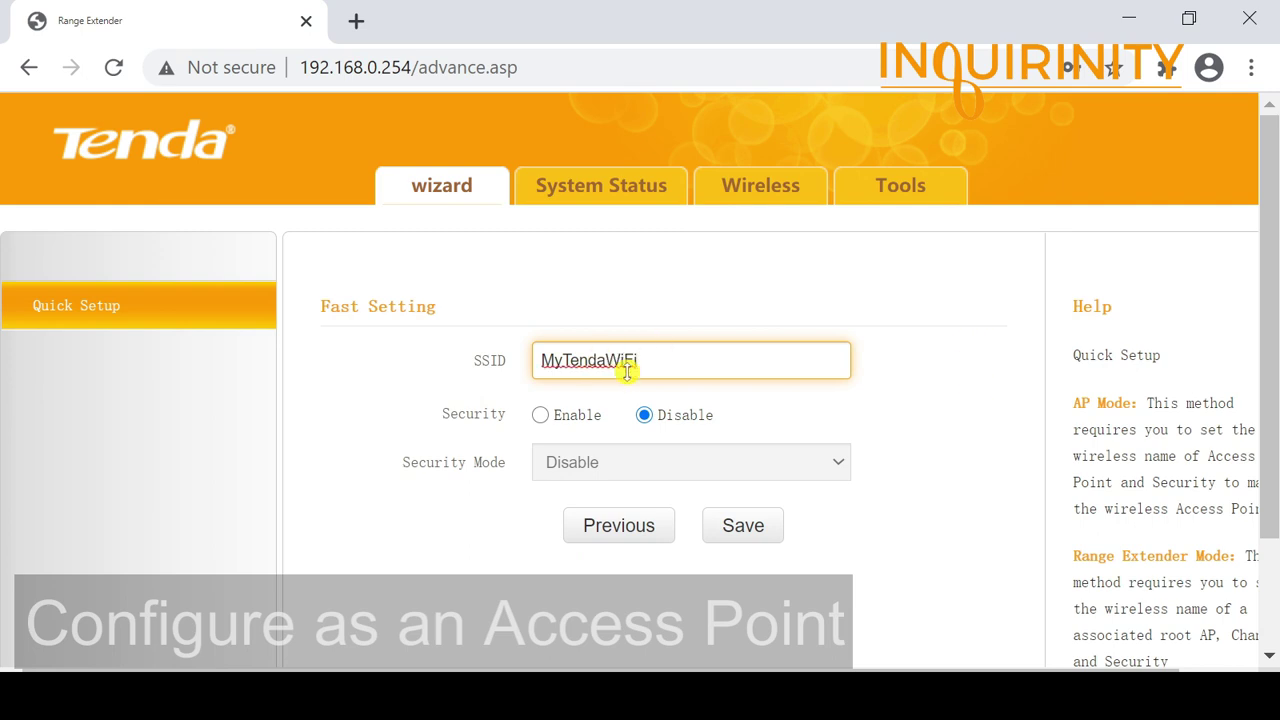
Step: Enable wireless security with the WPA2-PSK mode
{"action": "left_click", "coordinate": [541, 415]}
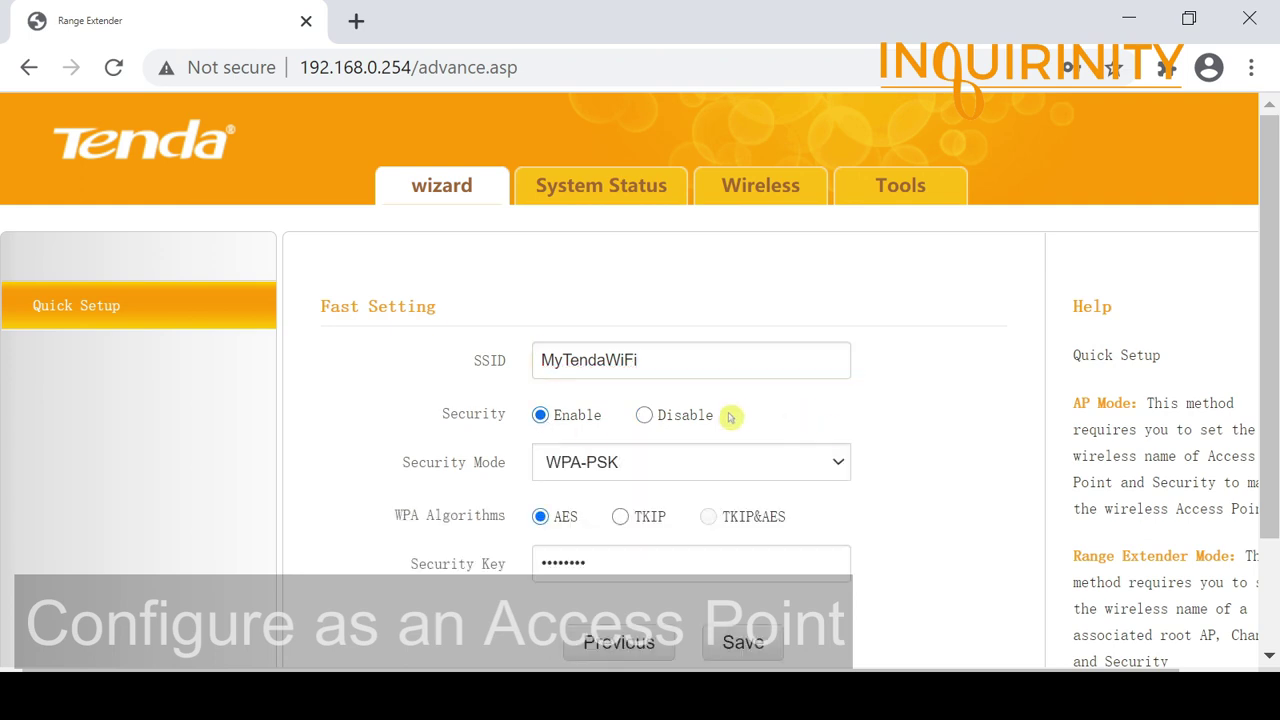
{"action": "left_click", "coordinate": [749, 474]}
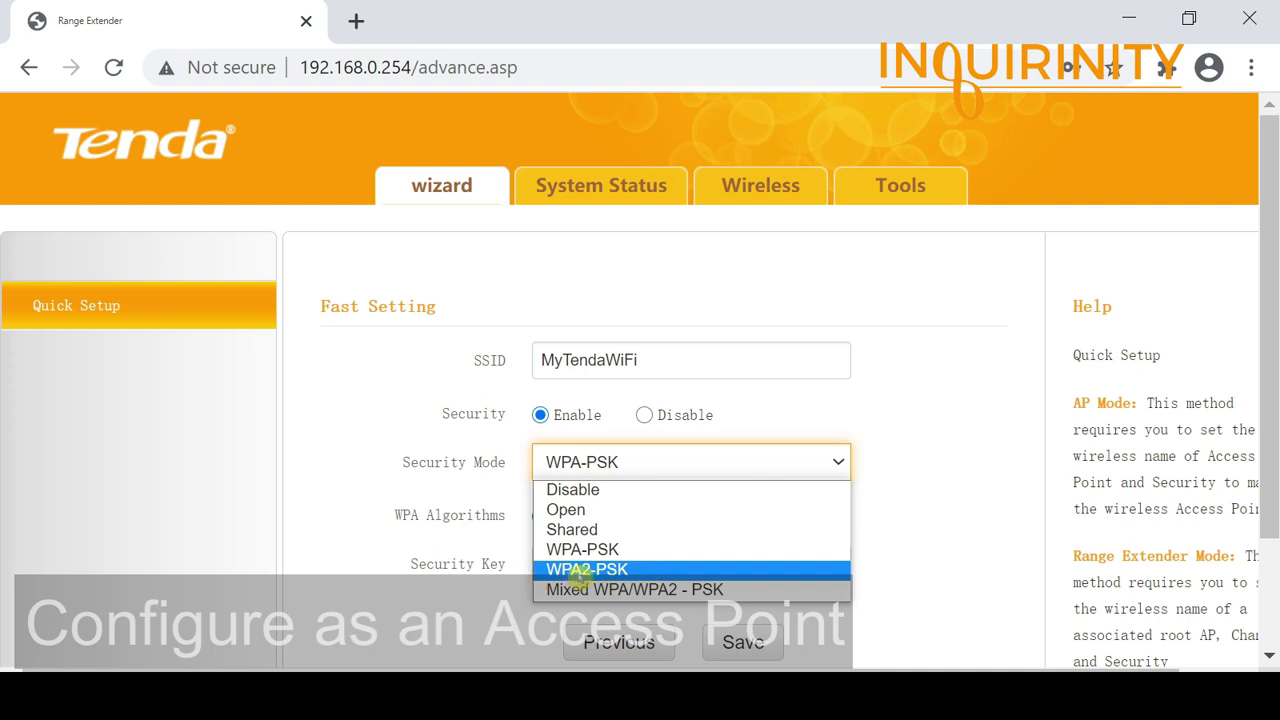
{"action": "left_click", "coordinate": [585, 570]}
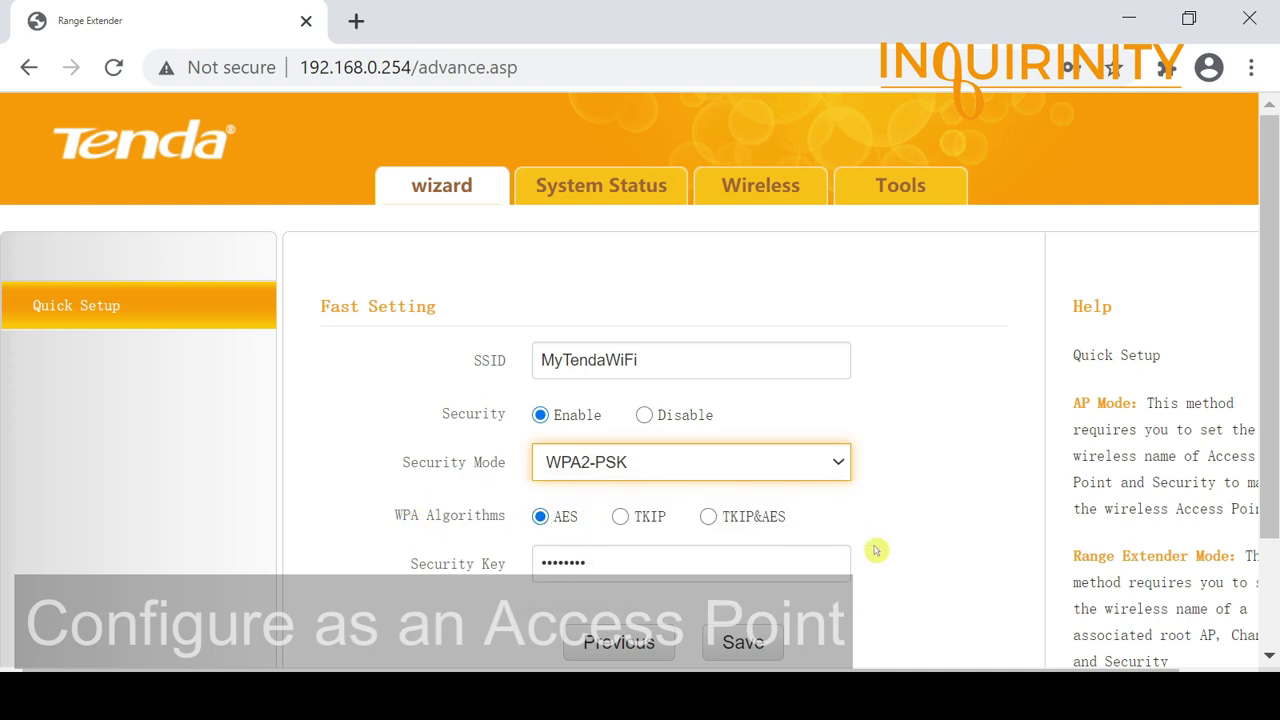
{"action": "scroll", "coordinate": [877, 549], "scroll_direction": "down", "scroll_amount": 2}
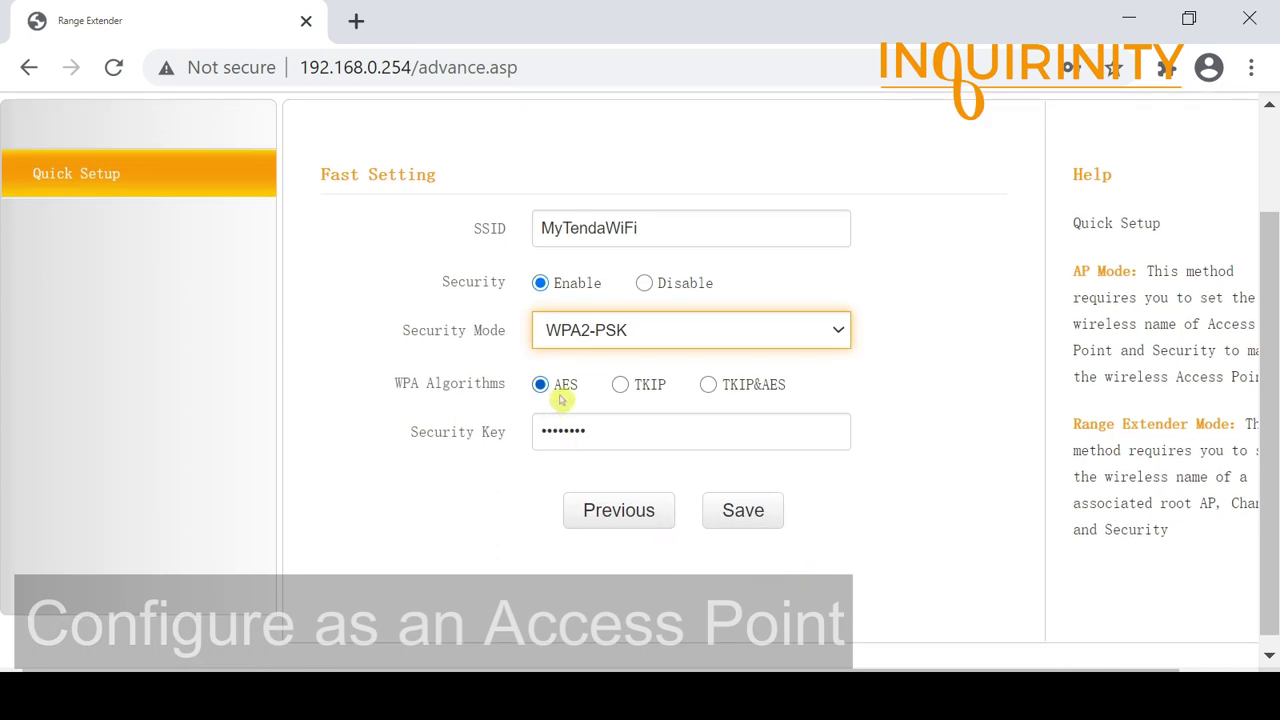
Step: Replace the old security key with a new one and save the AP settings
{"action": "left_click", "coordinate": [588, 430]}
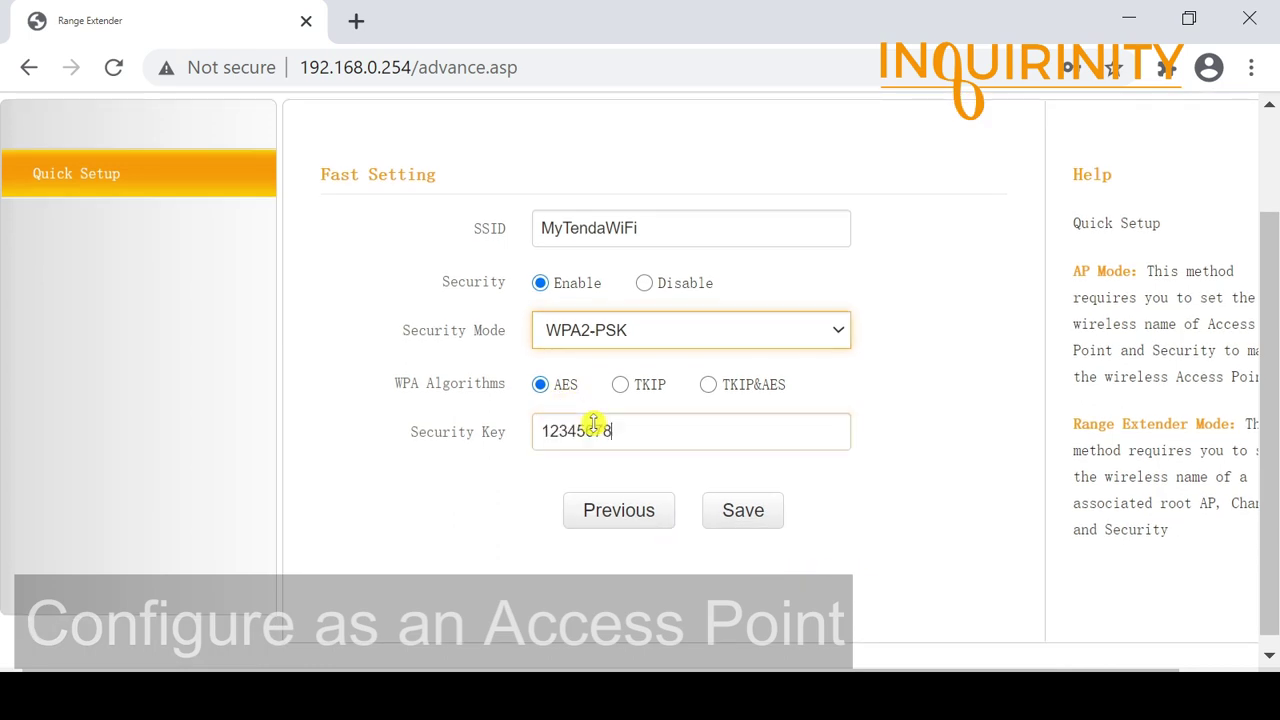
{"action": "left_click_drag", "start_coordinate": [640, 432], "coordinate": [485, 436]}
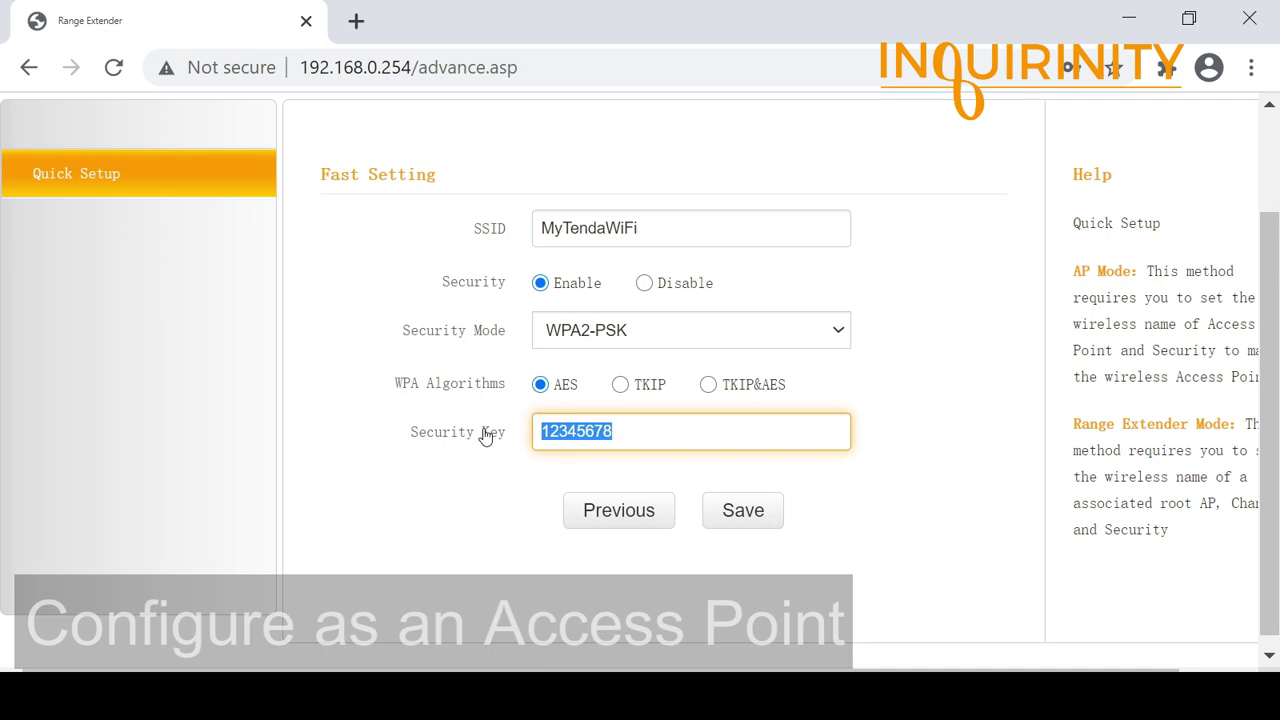
{"action": "double_click", "coordinate": [652, 431]}
{"action": "left_click", "coordinate": [627, 434]}
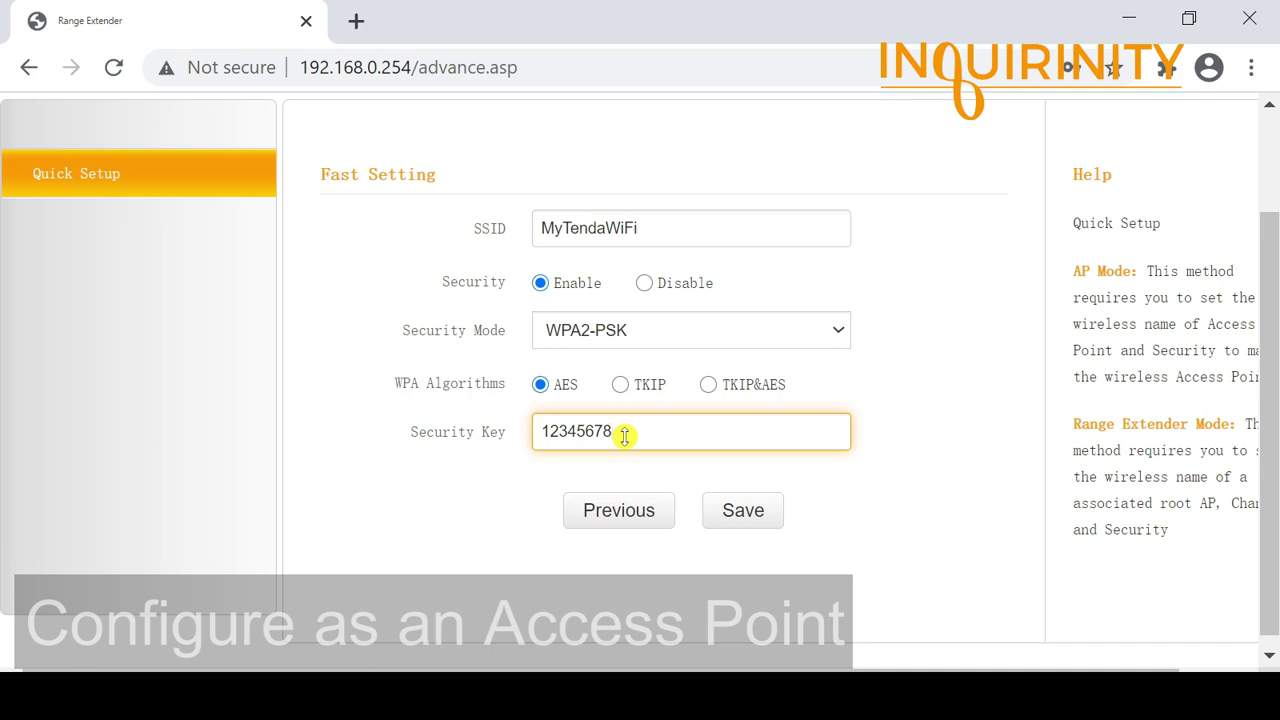
{"action": "key", "text": "BackSpace"}
{"action": "key", "text": "BackSpace"}
{"action": "key", "text": "BackSpace"}
{"action": "key", "text": "BackSpace"}
{"action": "key", "text": "BackSpace"}
{"action": "key", "text": "BackSpace"}
{"action": "key", "text": "BackSpace"}
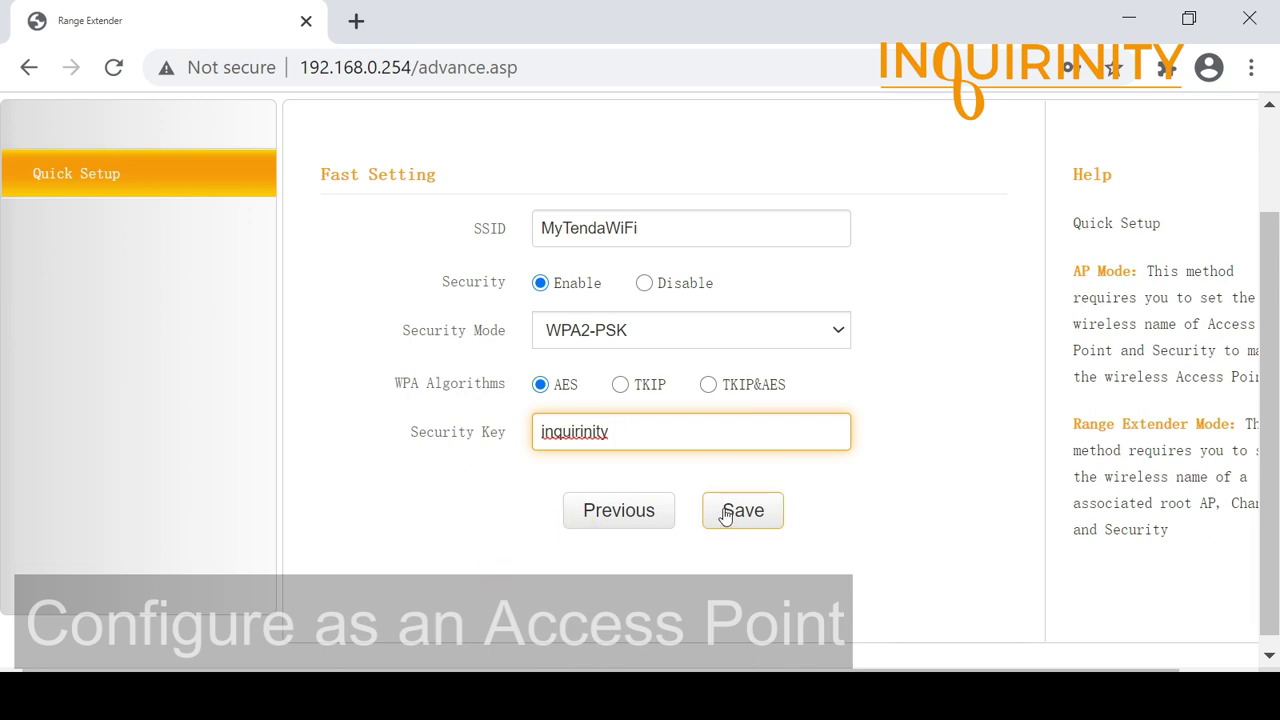
{"action": "scroll", "coordinate": [518, 423], "scroll_direction": "up", "scroll_amount": 1}
{"action": "scroll", "coordinate": [571, 480], "scroll_direction": "down", "scroll_amount": 1}
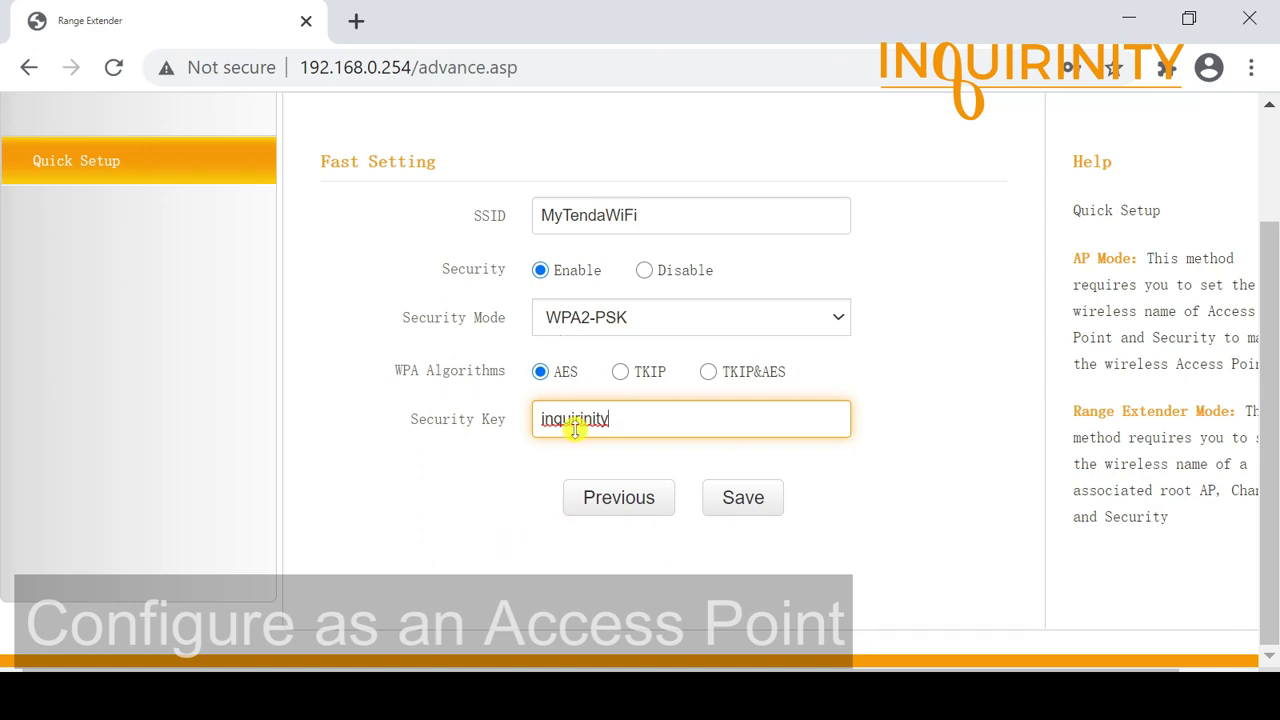
{"action": "scroll", "coordinate": [325, 420], "scroll_direction": "up", "scroll_amount": 1}
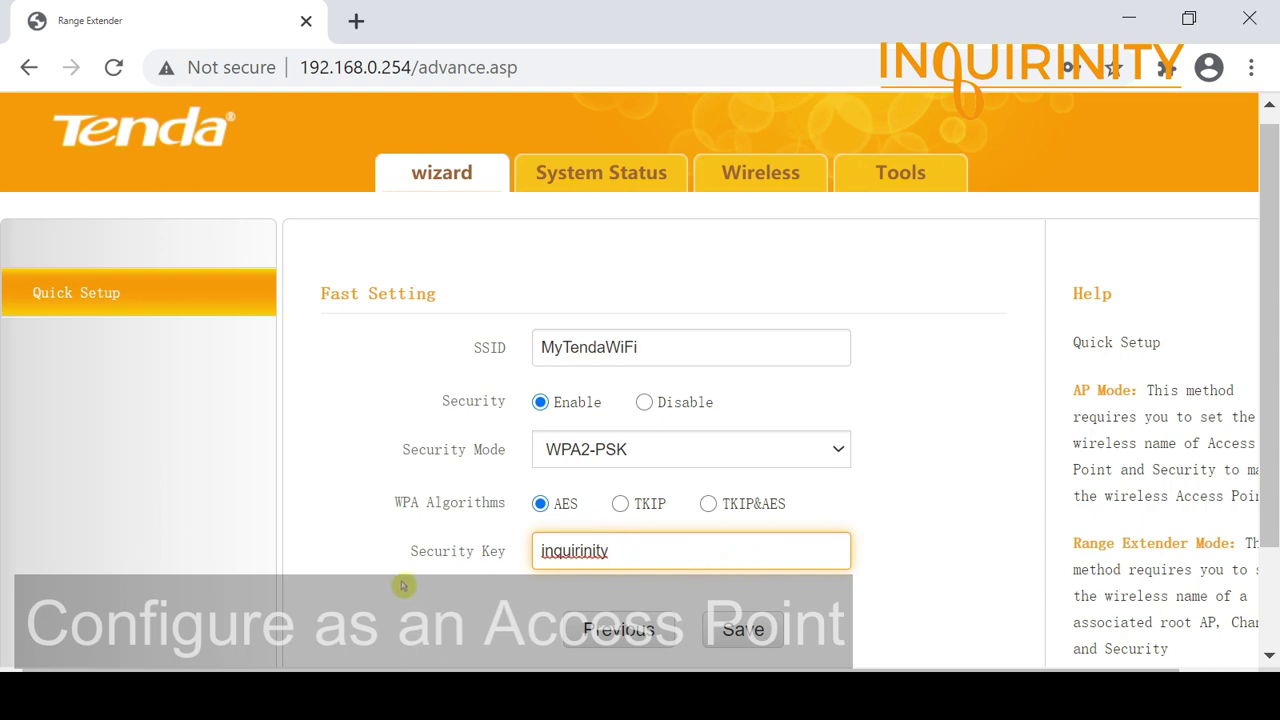
{"action": "scroll", "coordinate": [404, 585], "scroll_direction": "down", "scroll_amount": 2}
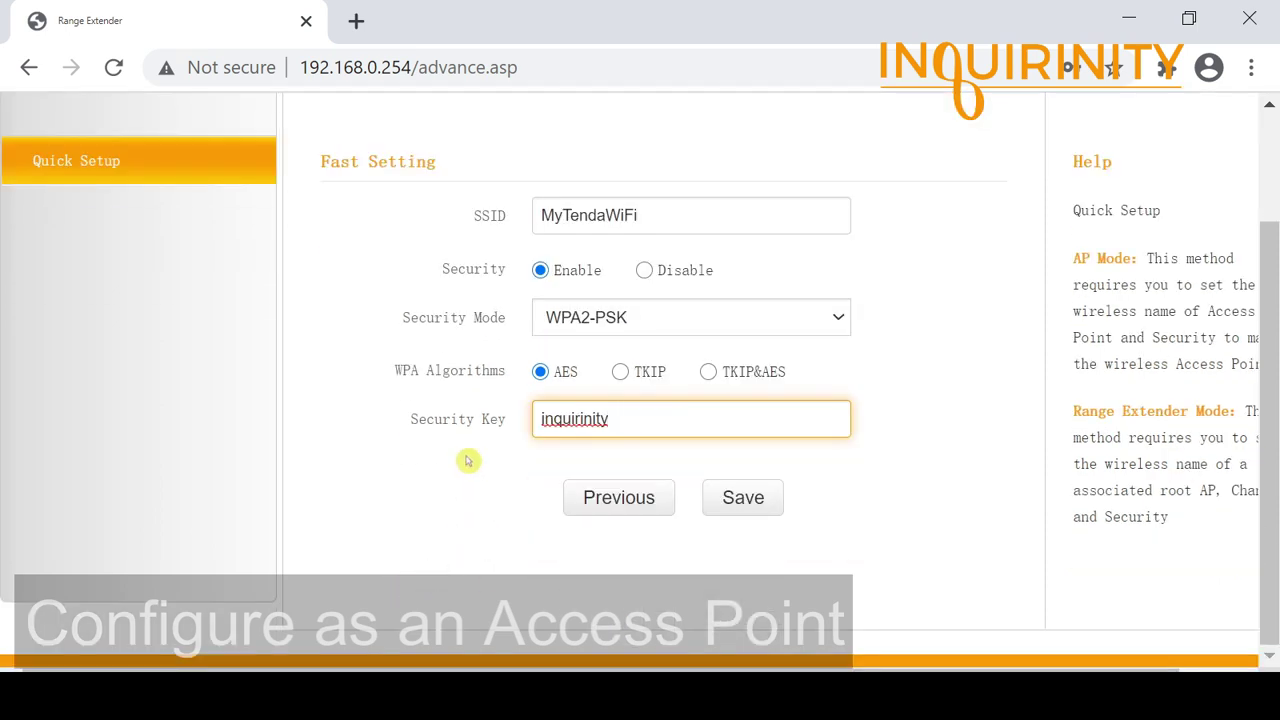
{"action": "left_click", "coordinate": [743, 507]}
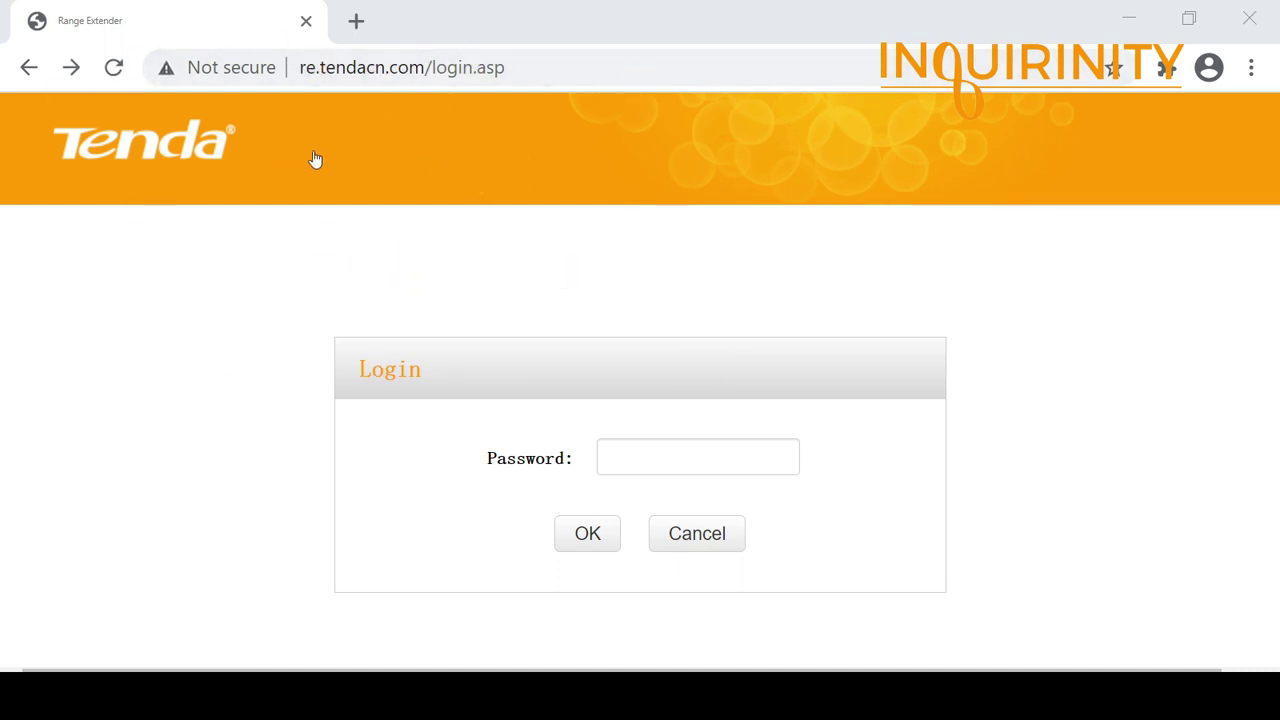
Step: Reload the admin at 192.168.0.254 and log back in with the admin password
{"action": "left_click", "coordinate": [535, 63]}
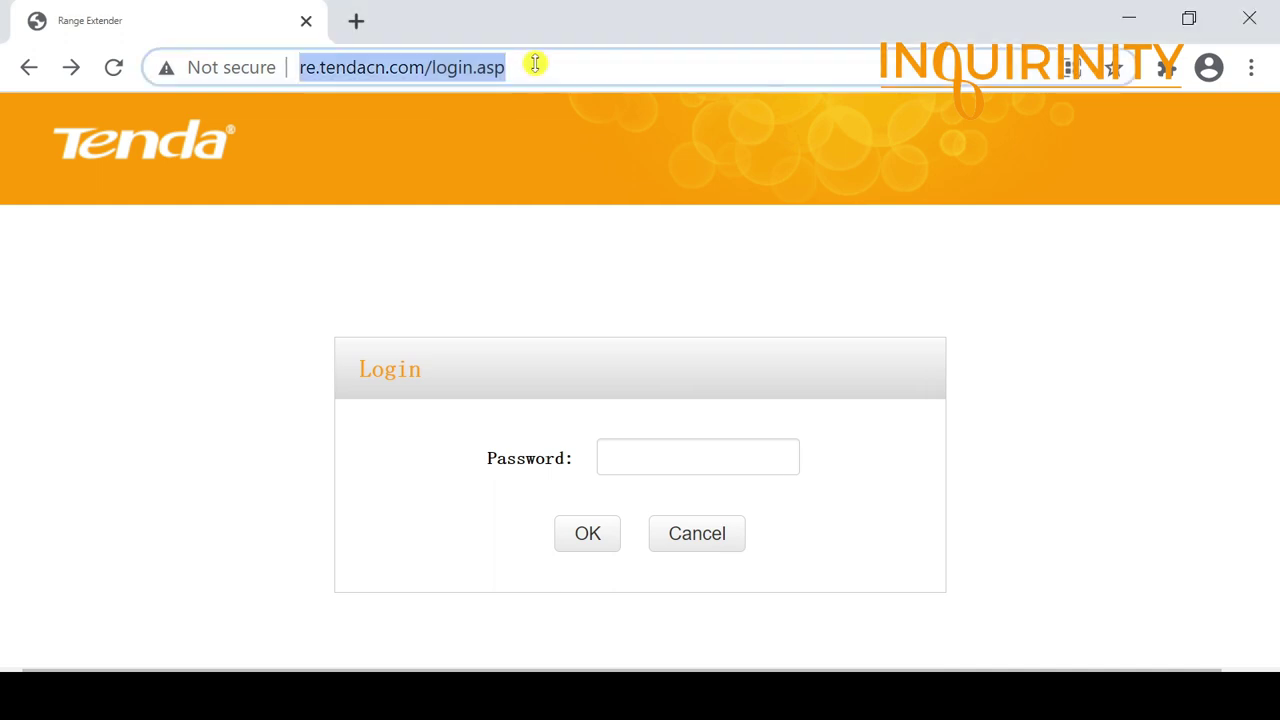
{"action": "type", "text": "192"}
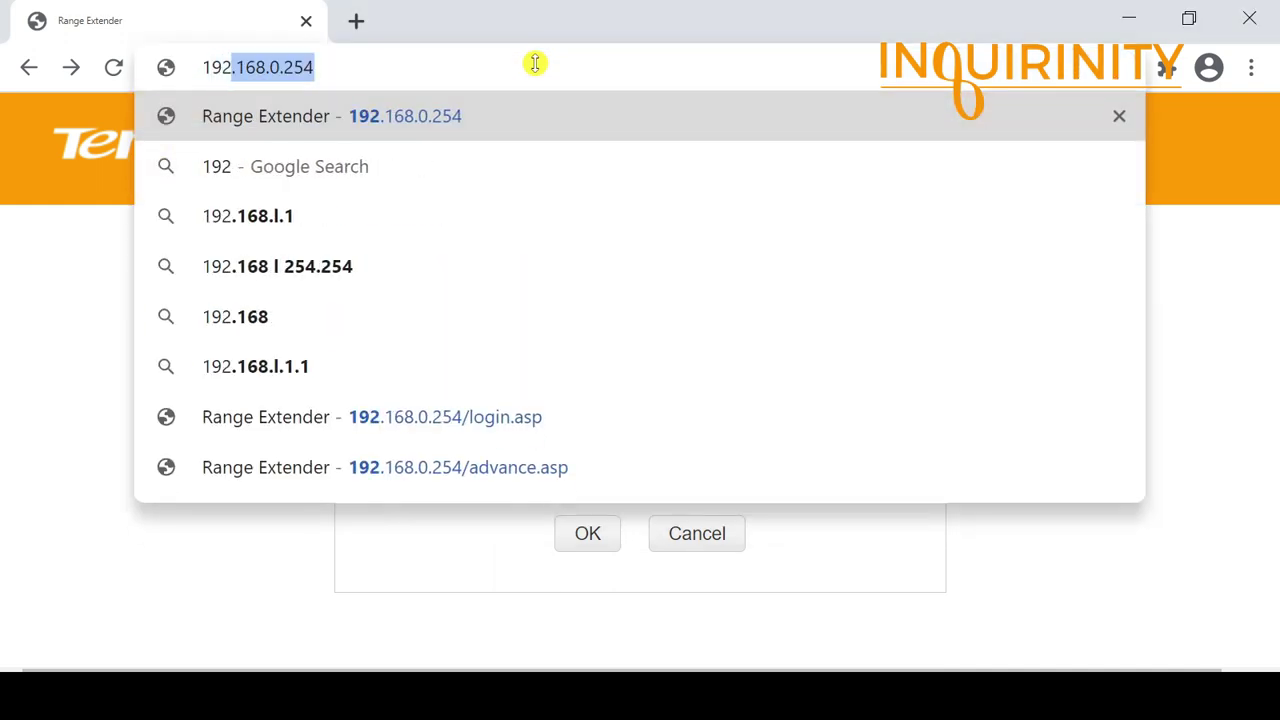
{"action": "key", "text": "Right"}
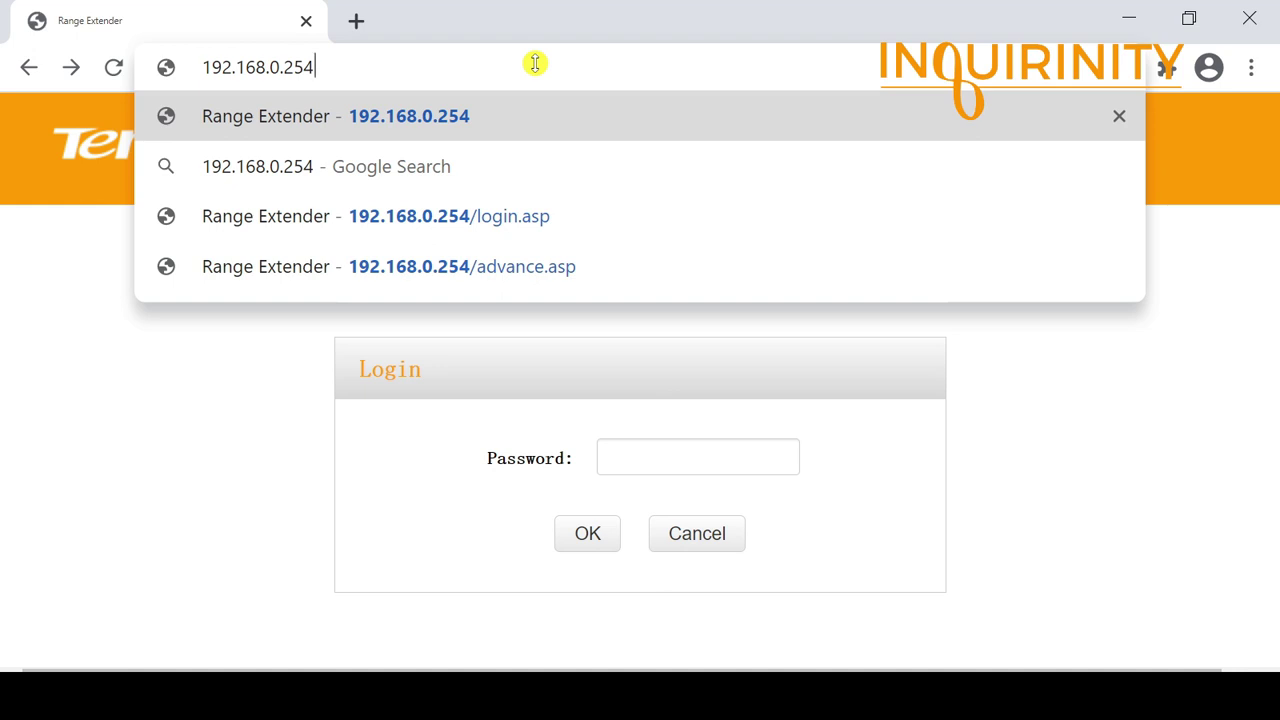
{"action": "key", "text": "Return"}
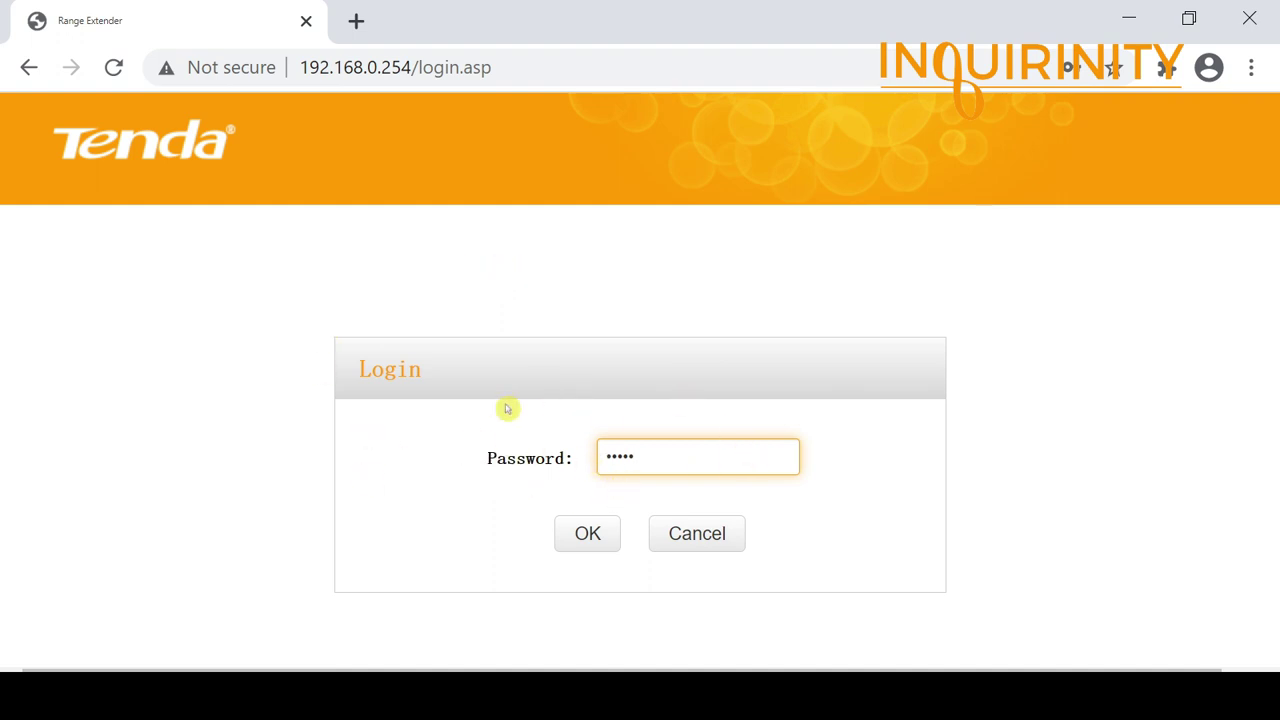
{"action": "left_click", "coordinate": [587, 537]}
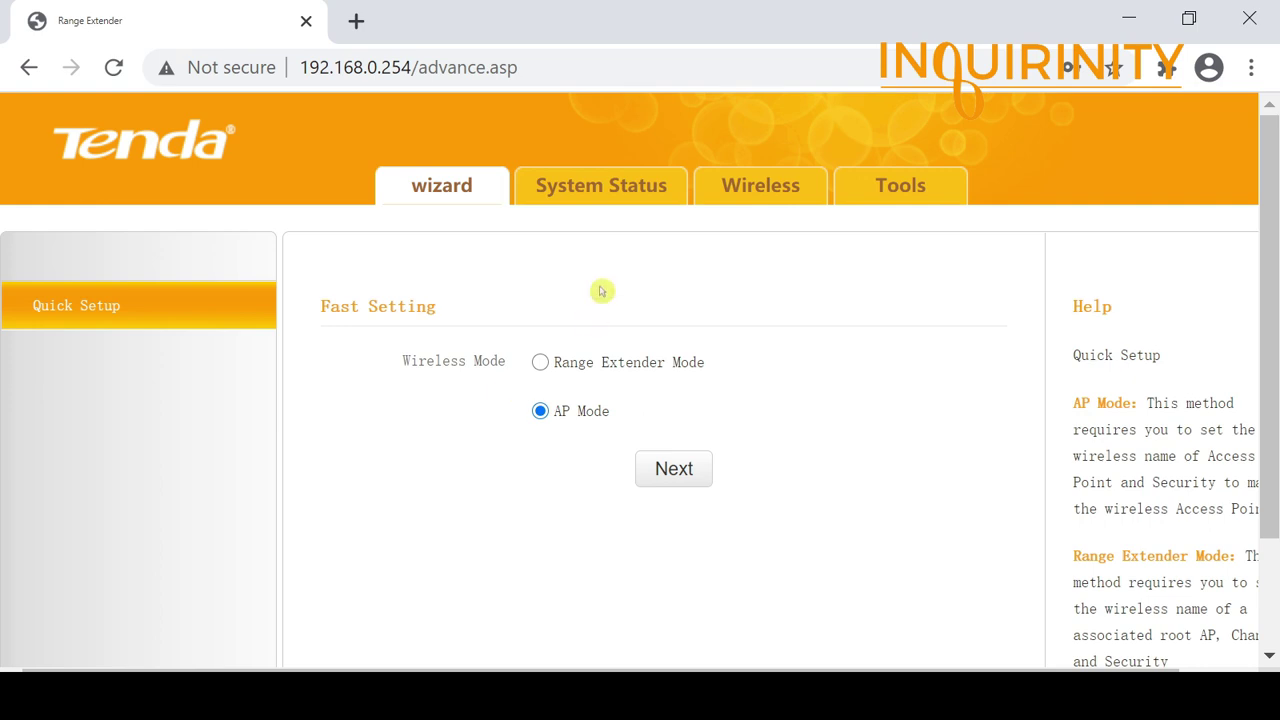
Step: Verify System Status shows AP Mode, primary SSID MyTendaWiFi, 11b/g/n mixed, channel Auto
{"action": "left_click", "coordinate": [578, 202]}
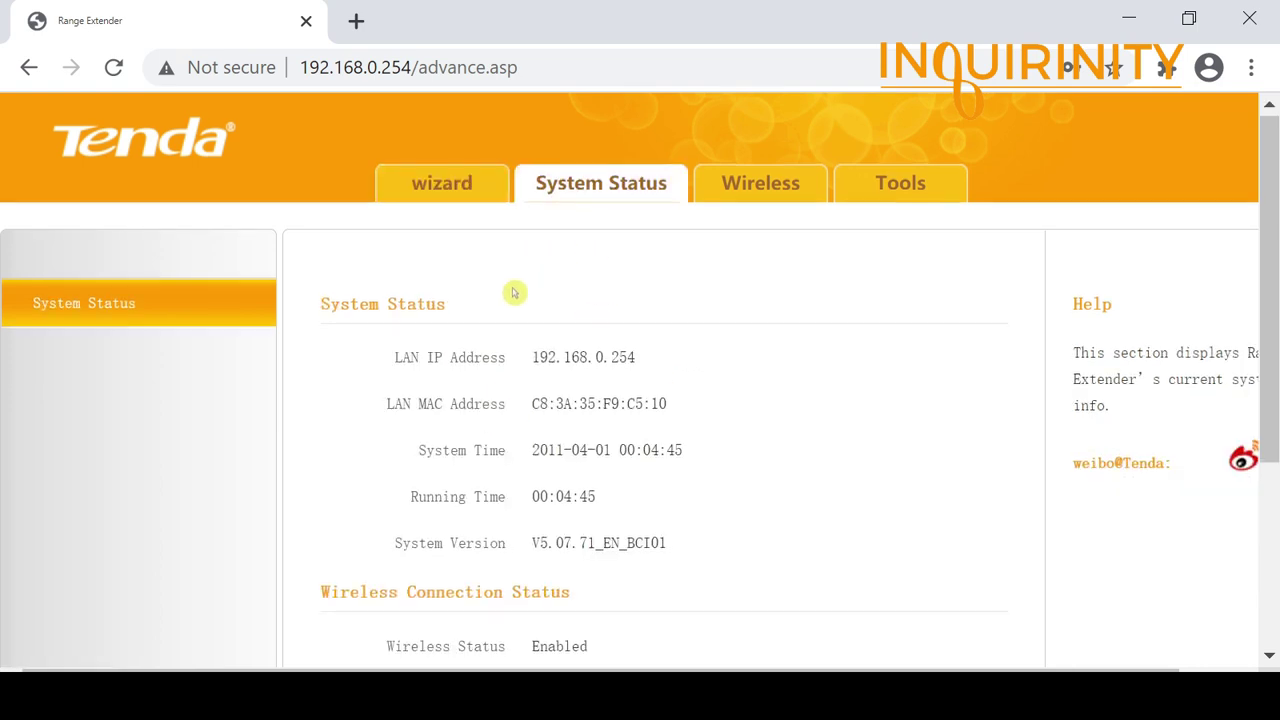
{"action": "scroll", "coordinate": [514, 290], "scroll_direction": "down", "scroll_amount": 3}
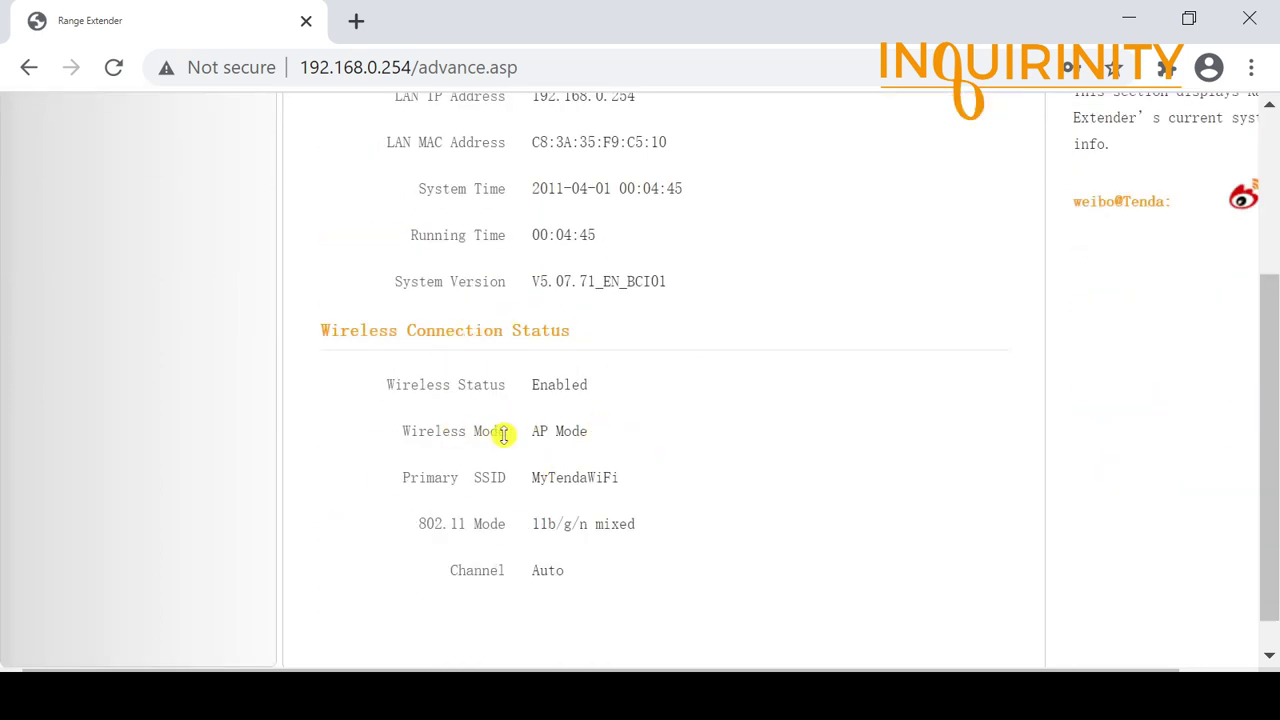
{"action": "scroll", "coordinate": [512, 441], "scroll_direction": "up", "scroll_amount": 2}
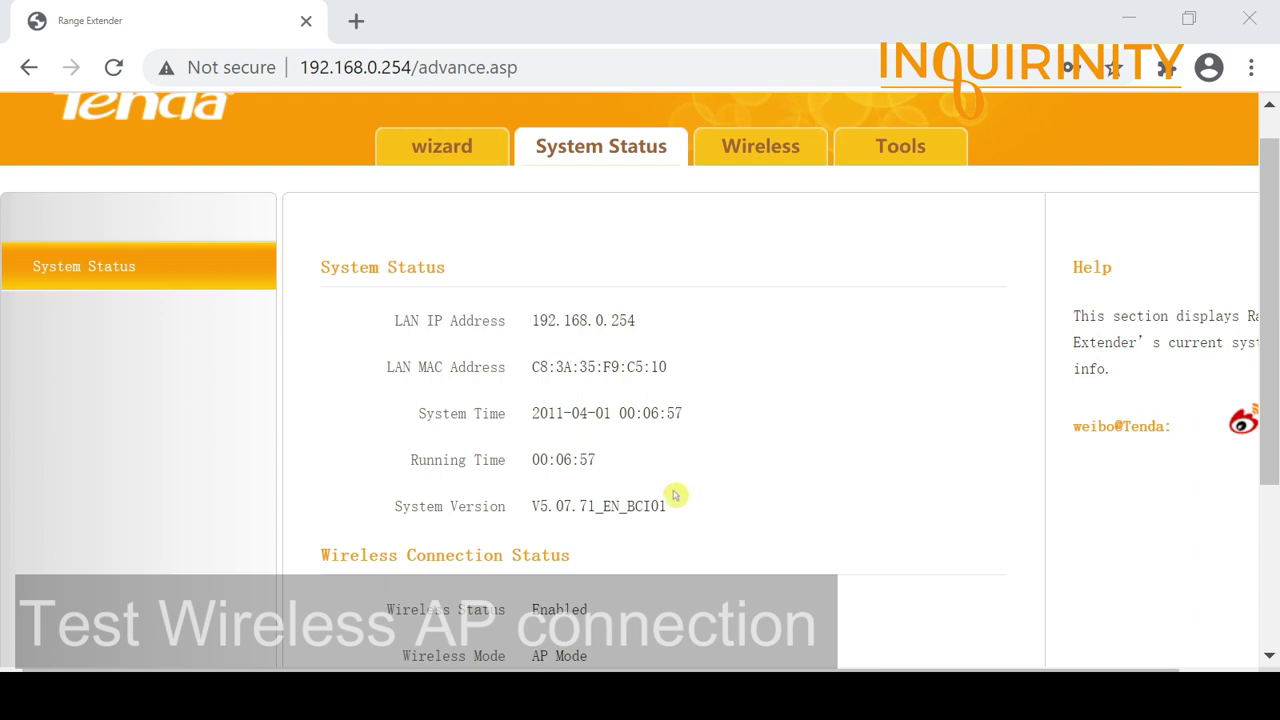
{"action": "scroll", "coordinate": [505, 532], "scroll_direction": "down", "scroll_amount": 3}
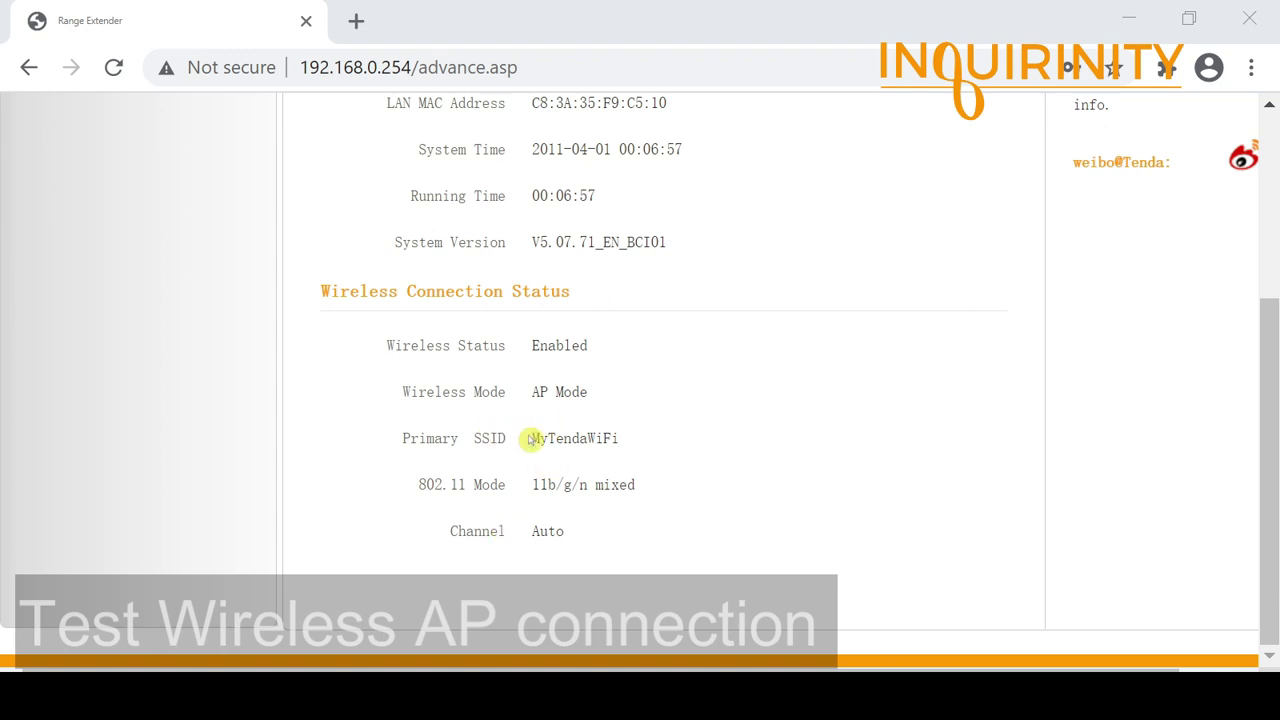
{"action": "scroll", "coordinate": [530, 440], "scroll_direction": "up", "scroll_amount": 2}
{"action": "scroll", "coordinate": [727, 457], "scroll_direction": "up", "scroll_amount": 2}
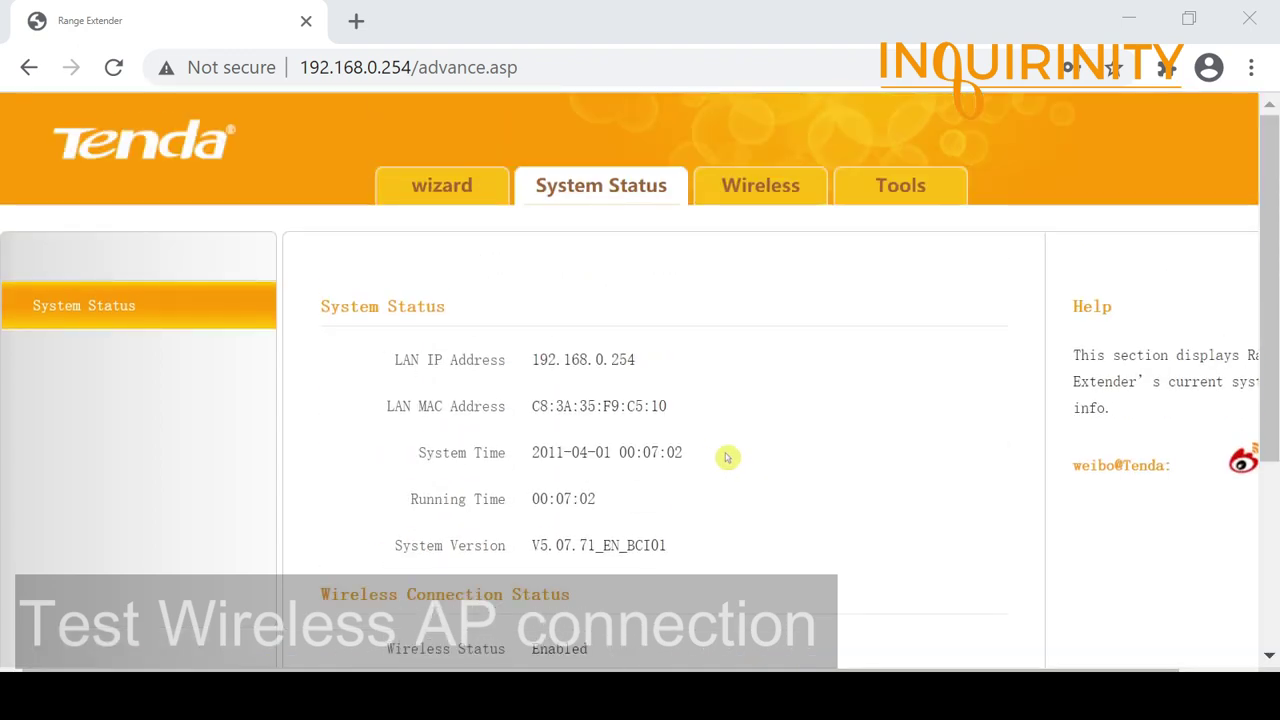
{"action": "left_click", "coordinate": [763, 200]}
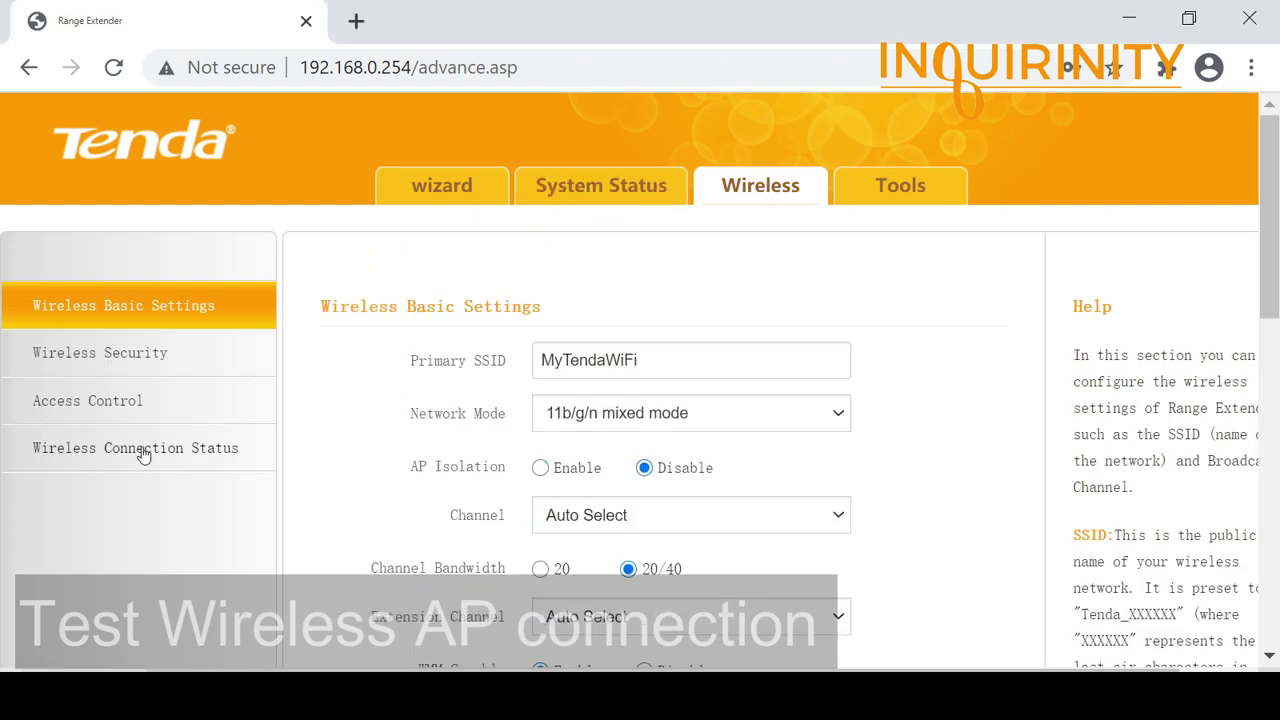
Step: Open Wireless Connection Status and refresh the hosts list until one connected device appears
{"action": "left_click", "coordinate": [143, 452]}
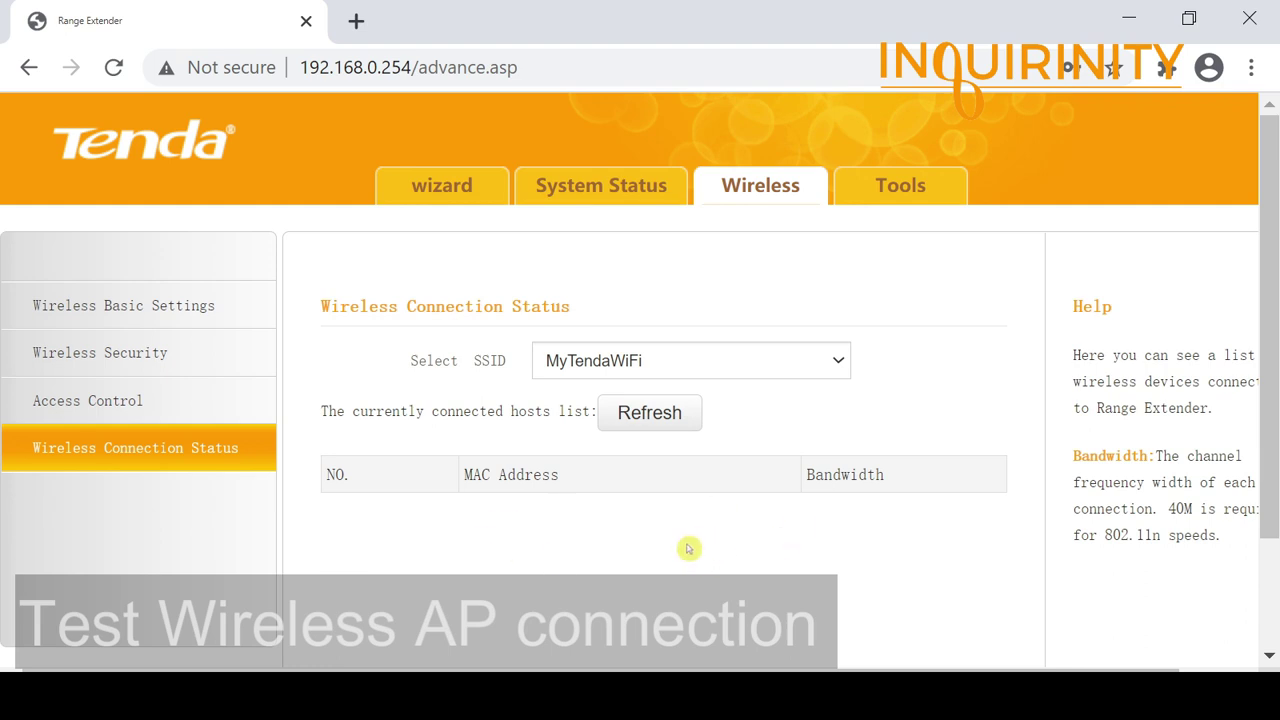
{"action": "left_click", "coordinate": [674, 410]}
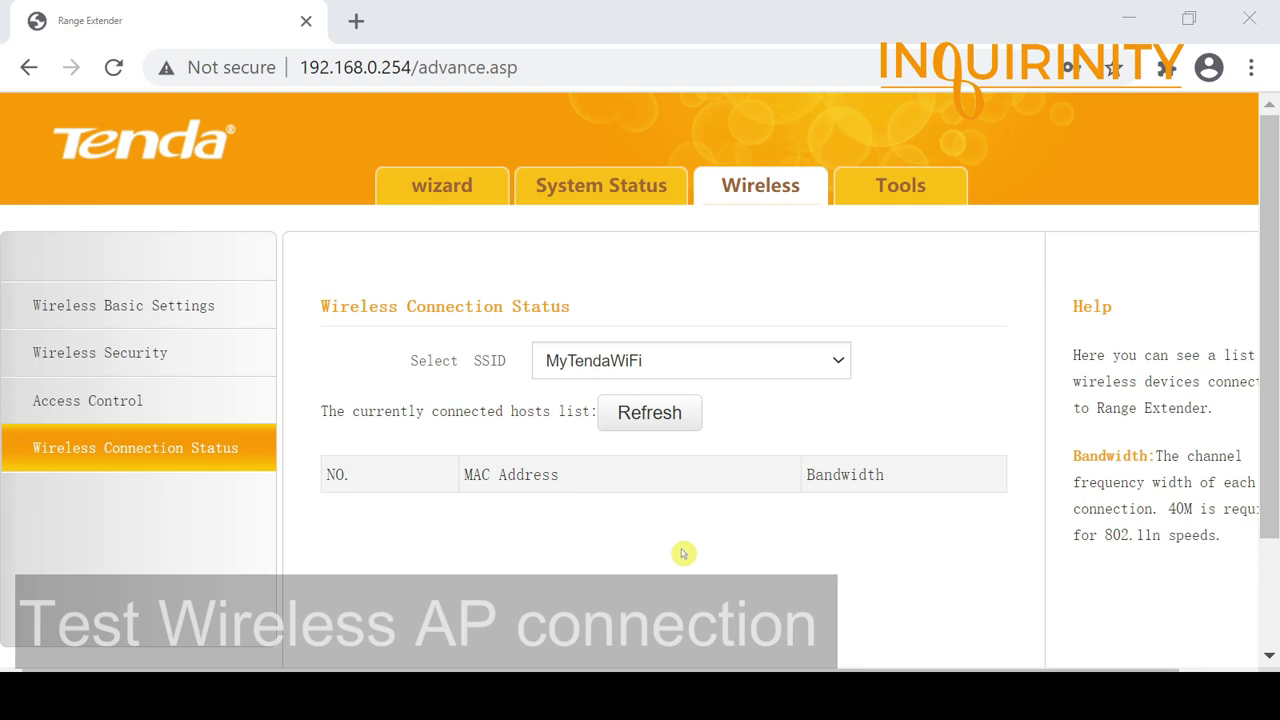
{"action": "left_click", "coordinate": [657, 425]}
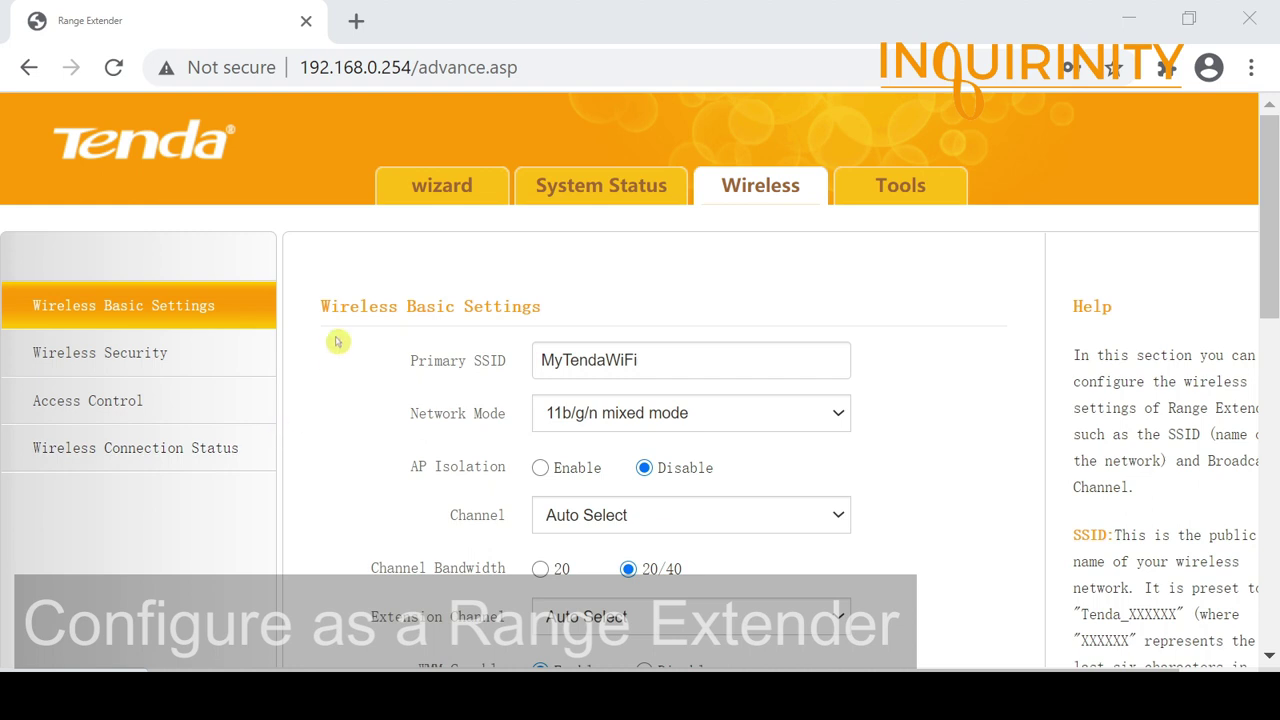
Step: Choose Range Extender Mode in quick setup and select the existing root AP name Tenda_F9C510
{"action": "left_click", "coordinate": [424, 195]}
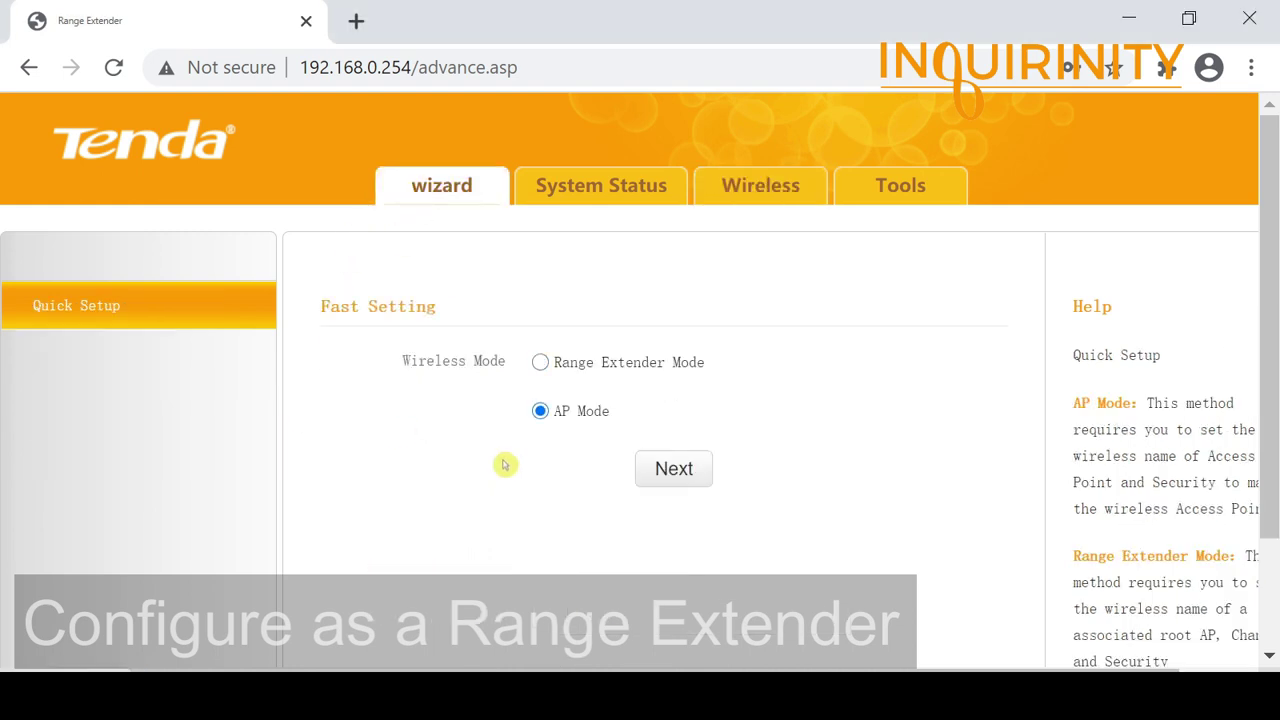
{"action": "left_click", "coordinate": [540, 362]}
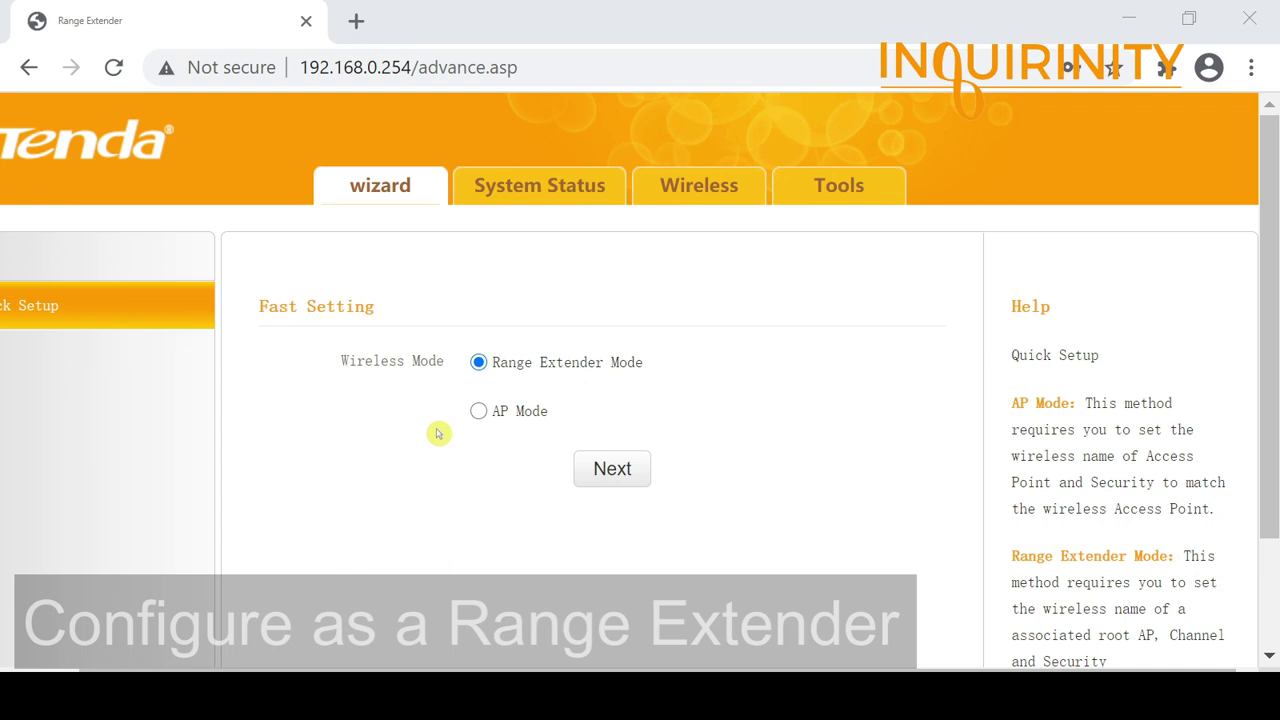
{"action": "scroll", "coordinate": [447, 447], "scroll_direction": "down", "scroll_amount": 2}
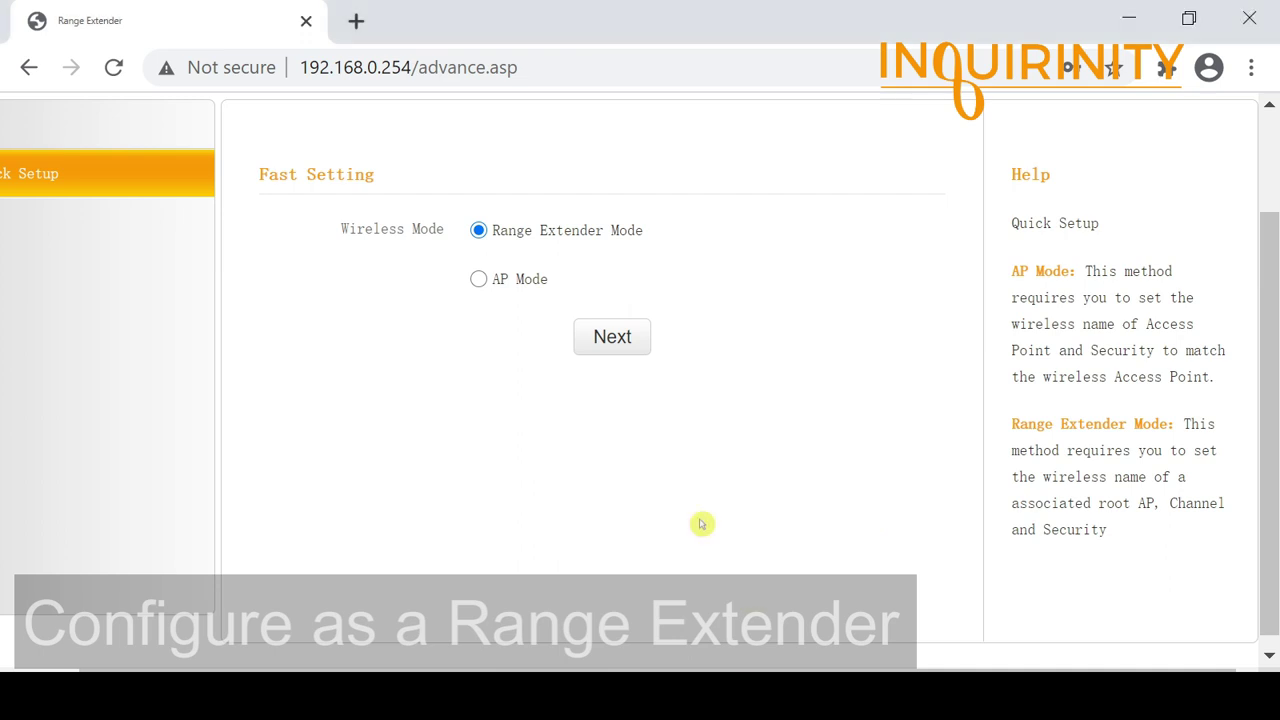
{"action": "left_click", "coordinate": [620, 341]}
{"action": "left_click", "coordinate": [596, 228]}
{"action": "double_click", "coordinate": [593, 228]}
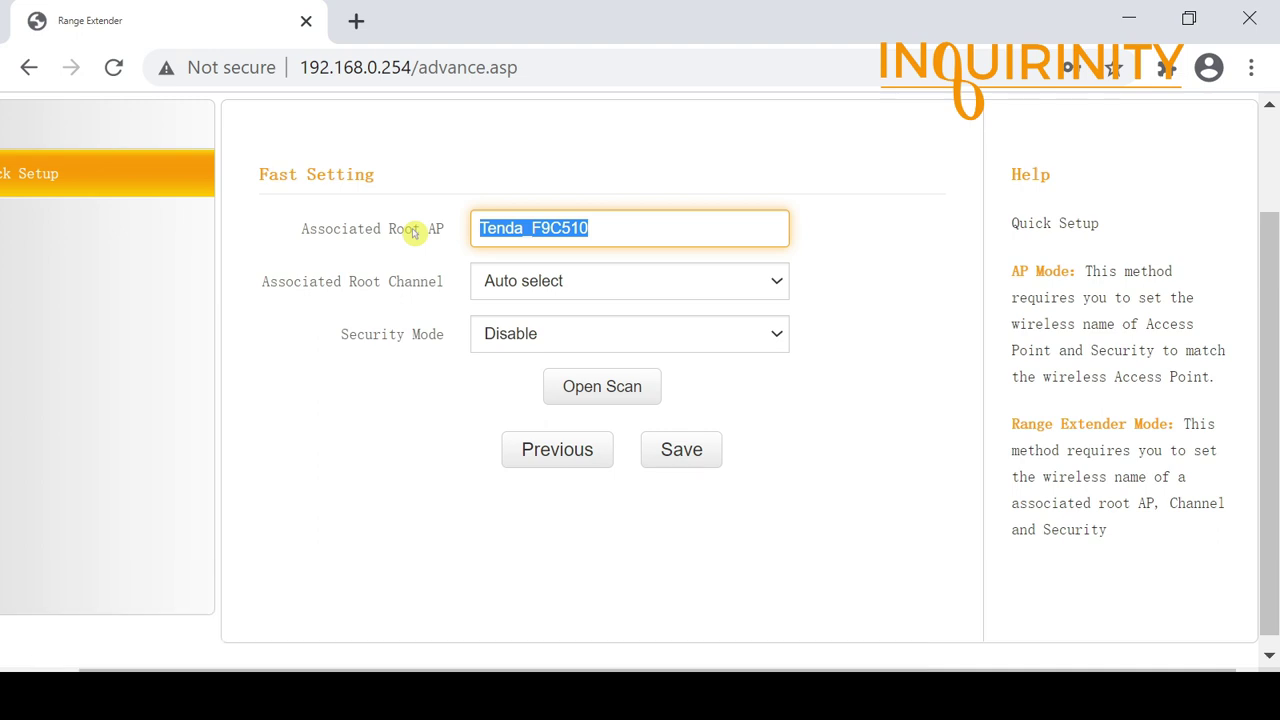
Step: Set the root AP to MyMainWiFi with Mixed WPA/WPA2 - PSK security, TKIP&AES, and the security key
{"action": "type", "text": "MyDemoWi"}
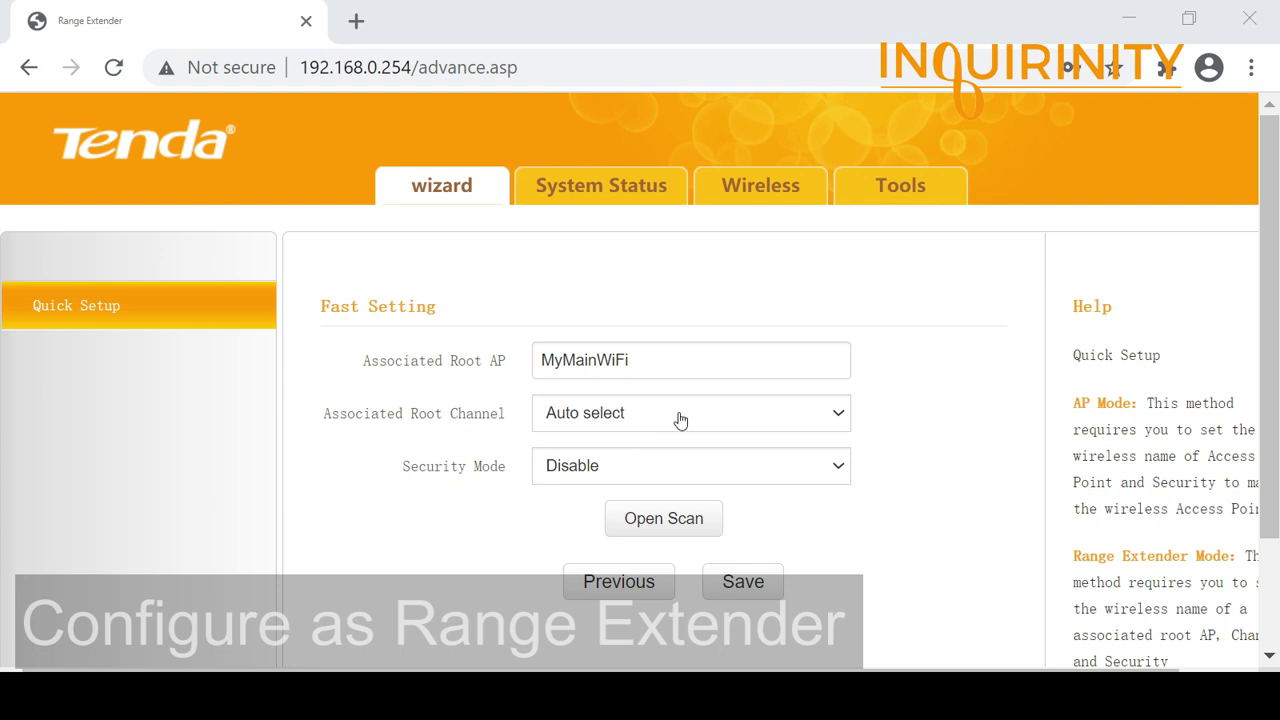
{"action": "left_click", "coordinate": [613, 472]}
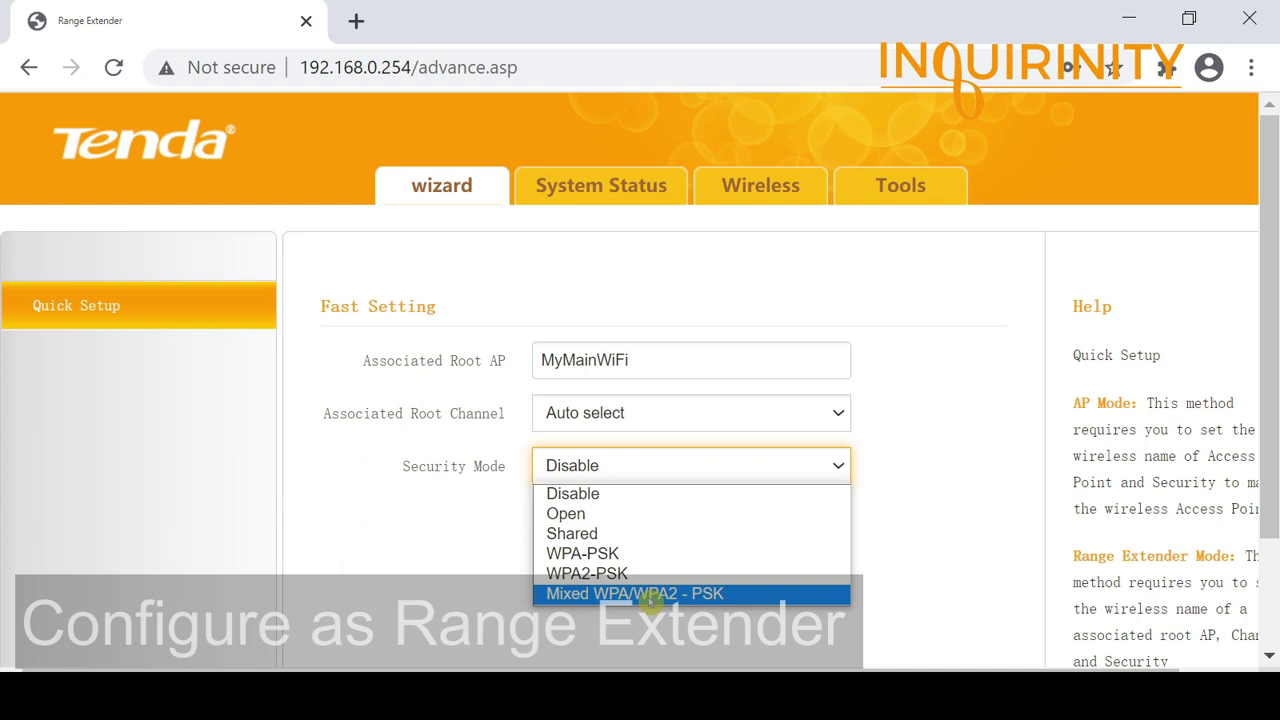
{"action": "left_click", "coordinate": [650, 594]}
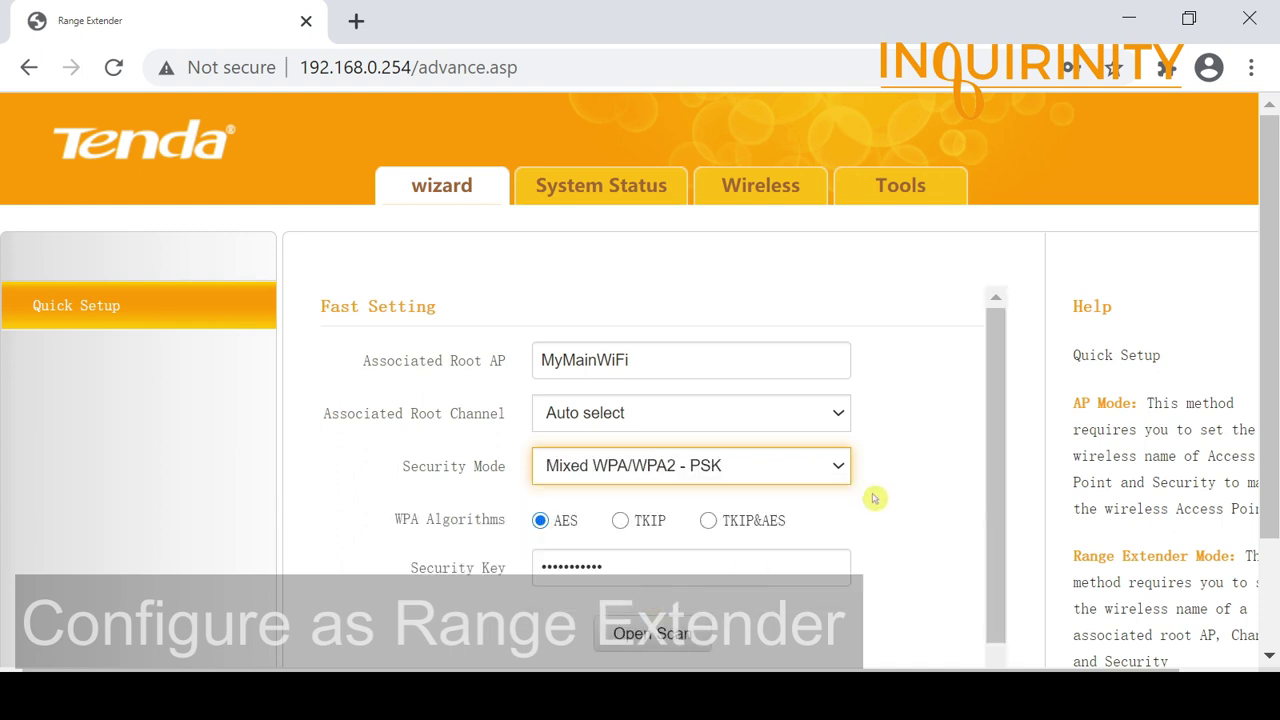
{"action": "left_click", "coordinate": [709, 524]}
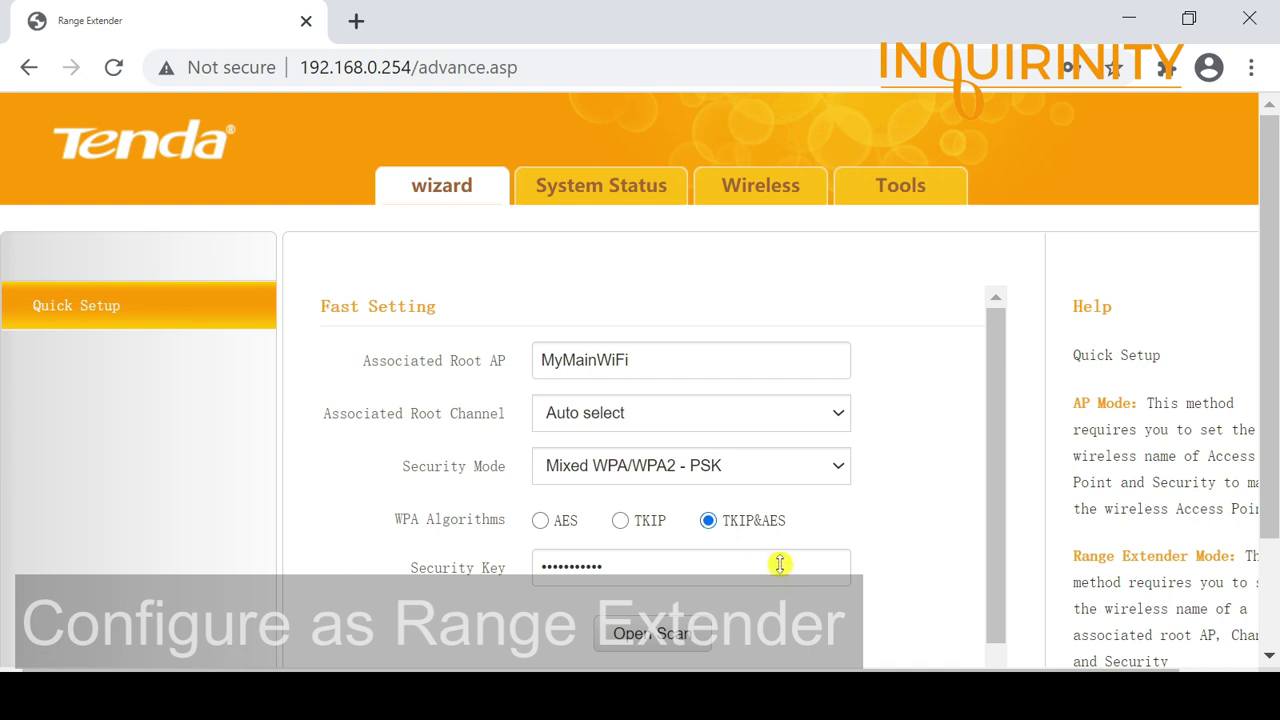
{"action": "left_click", "coordinate": [652, 567]}
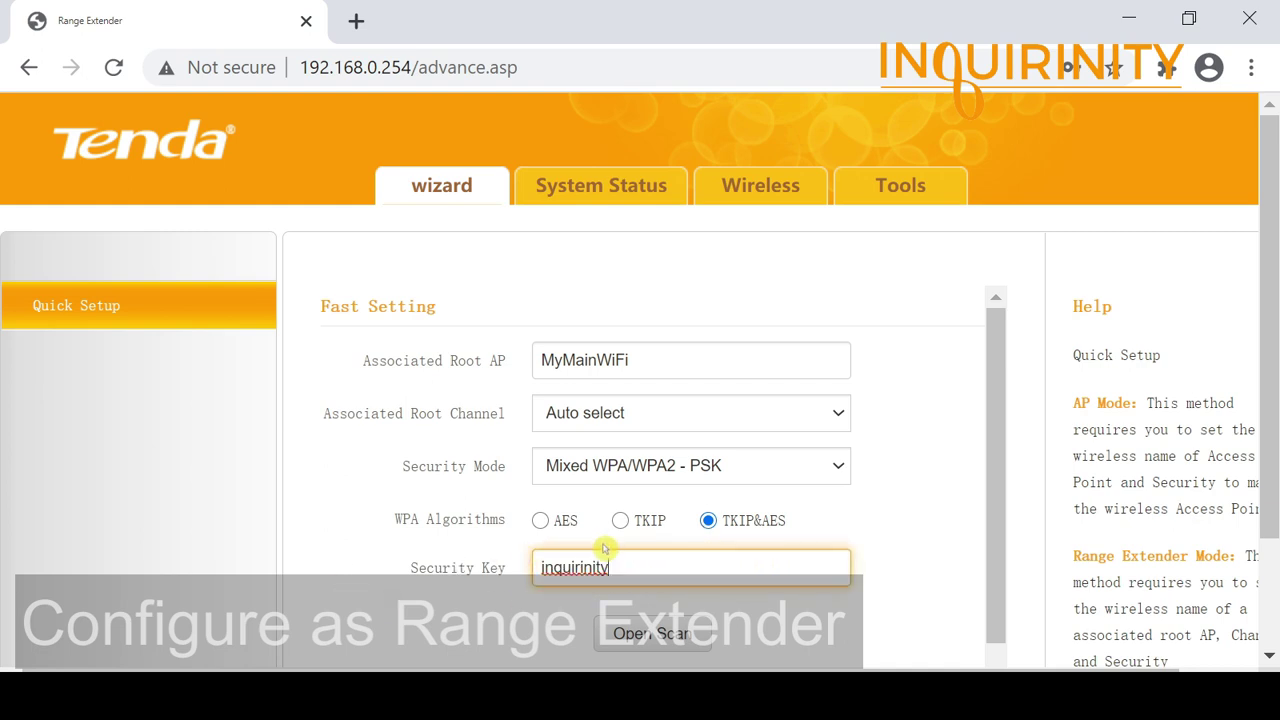
Step: Save the range extender settings
{"action": "scroll", "coordinate": [451, 543], "scroll_direction": "down", "scroll_amount": 3}
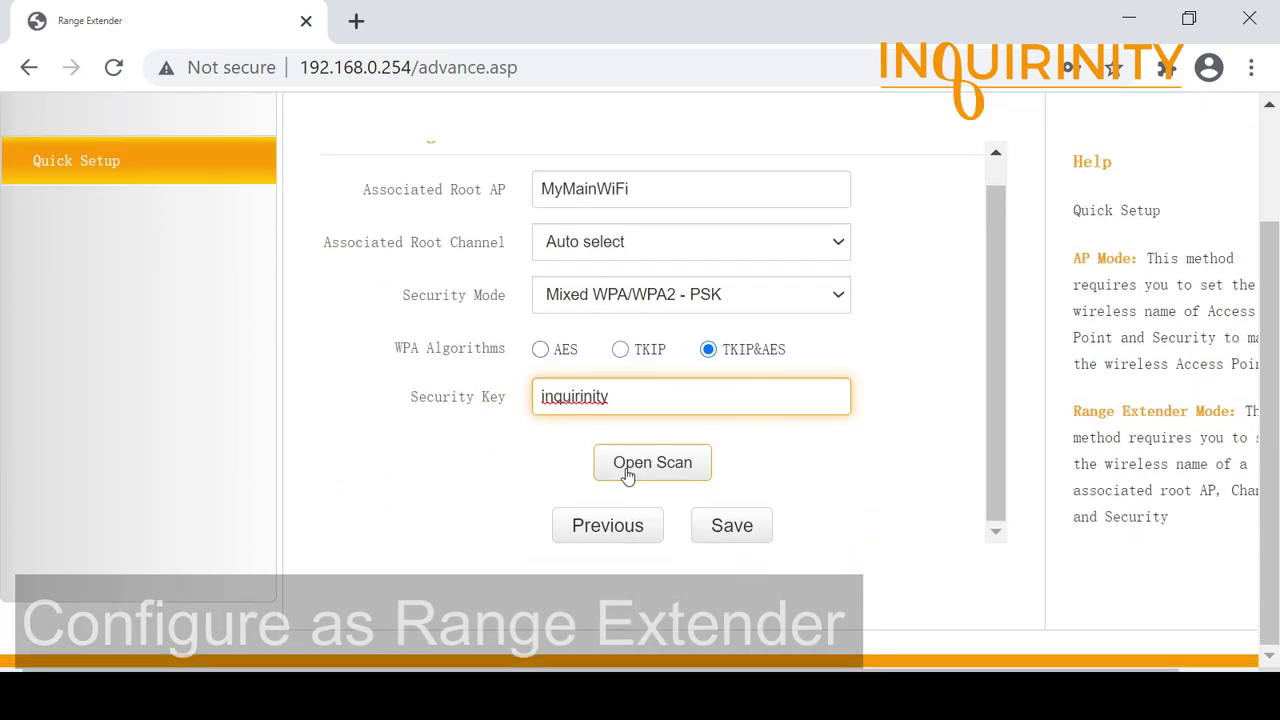
{"action": "scroll", "coordinate": [628, 474], "scroll_direction": "up", "scroll_amount": 1}
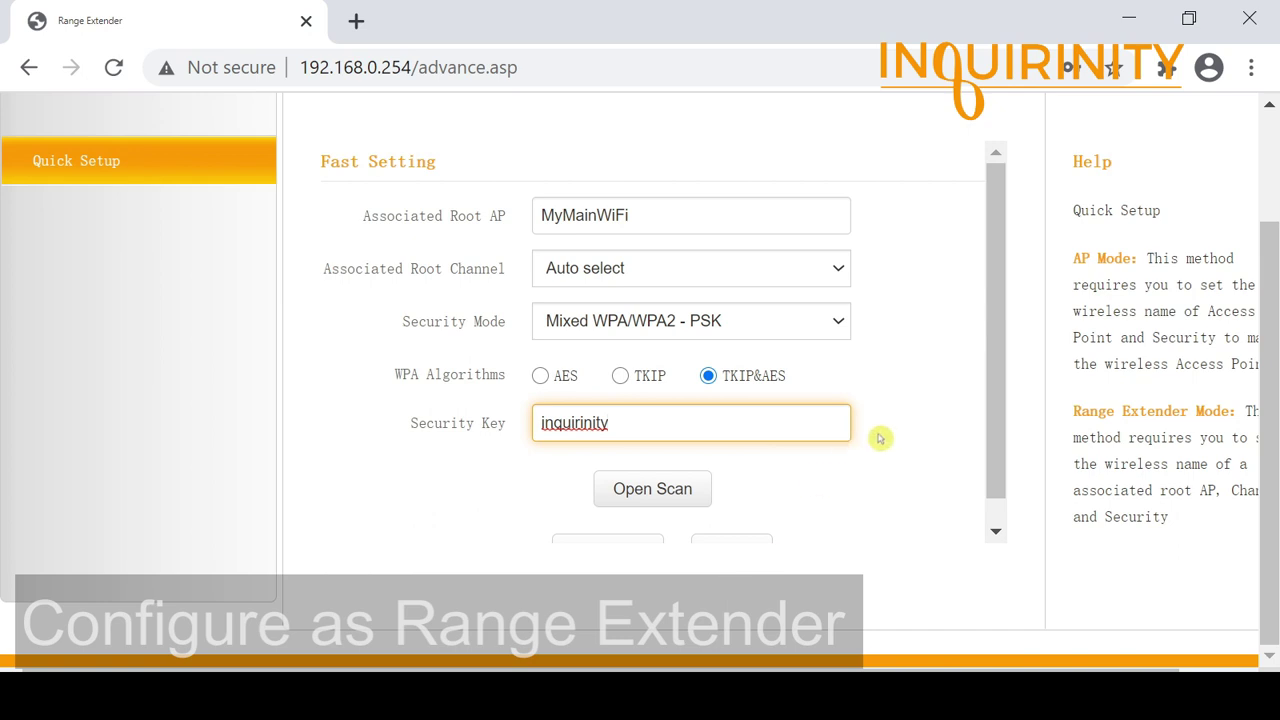
{"action": "scroll", "coordinate": [849, 448], "scroll_direction": "down", "scroll_amount": 1}
{"action": "left_click", "coordinate": [731, 528]}
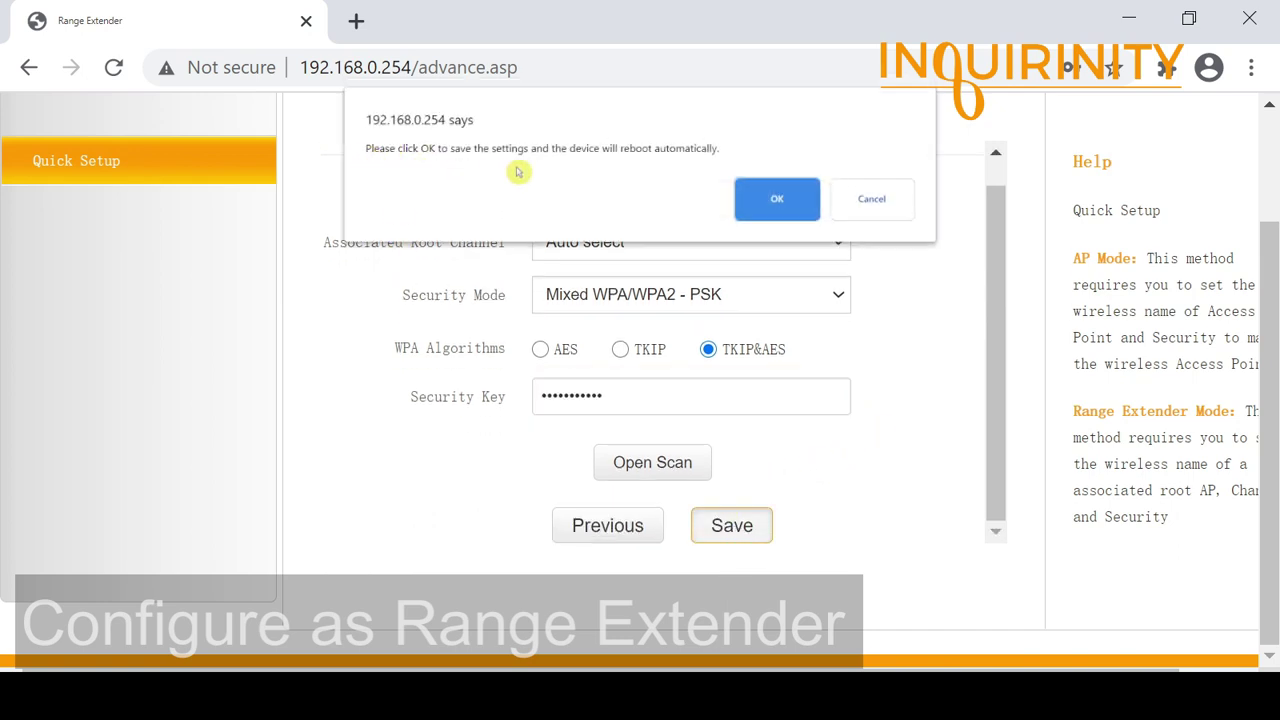
Step: Confirm the save and let the extender reboot into Range Extender Mode
{"action": "left_click", "coordinate": [778, 205]}
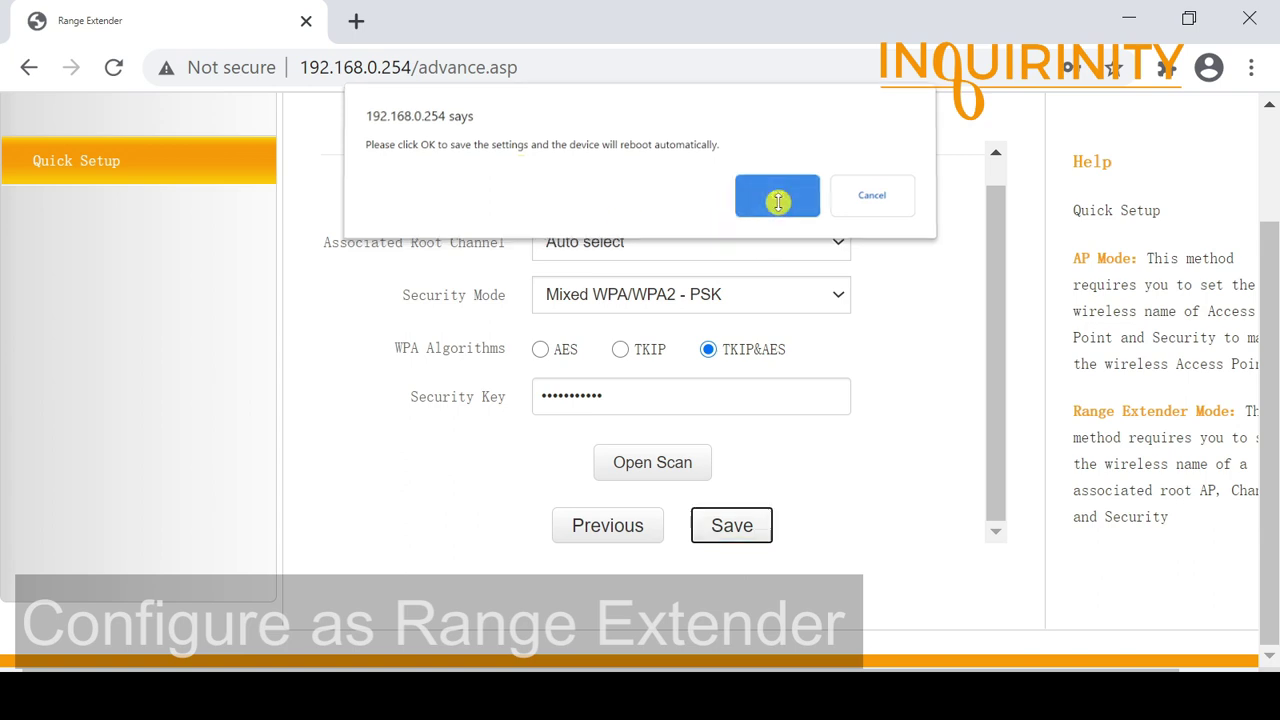
{"action": "scroll", "coordinate": [575, 390], "scroll_direction": "up", "scroll_amount": 1}
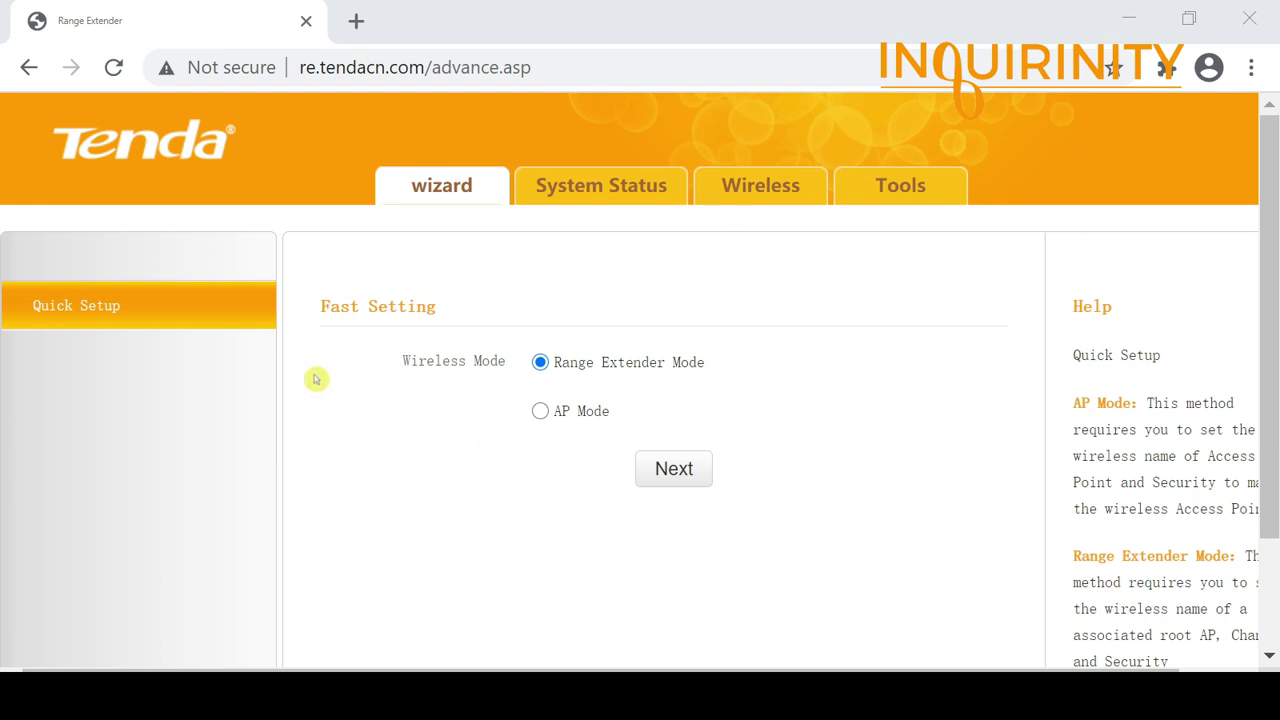
Step: Open System Status and highlight the Connected bridge status
{"action": "left_click", "coordinate": [589, 193]}
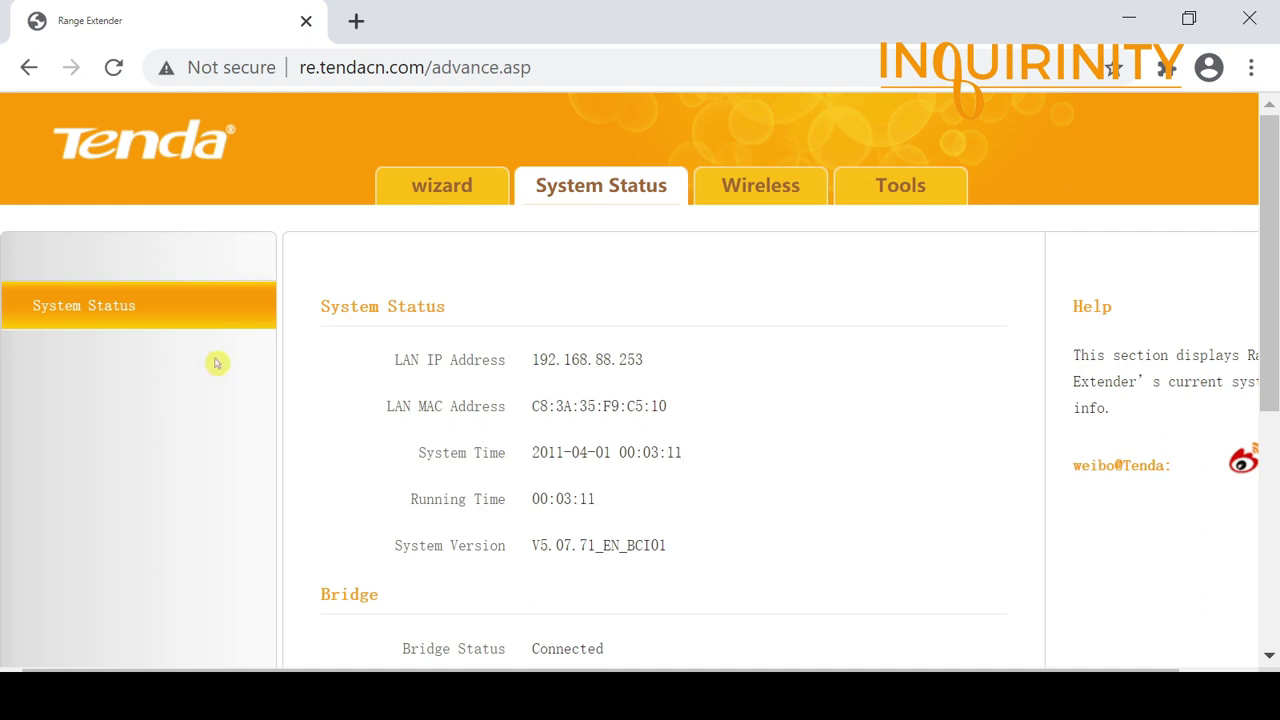
{"action": "scroll", "coordinate": [217, 363], "scroll_direction": "down", "scroll_amount": 4}
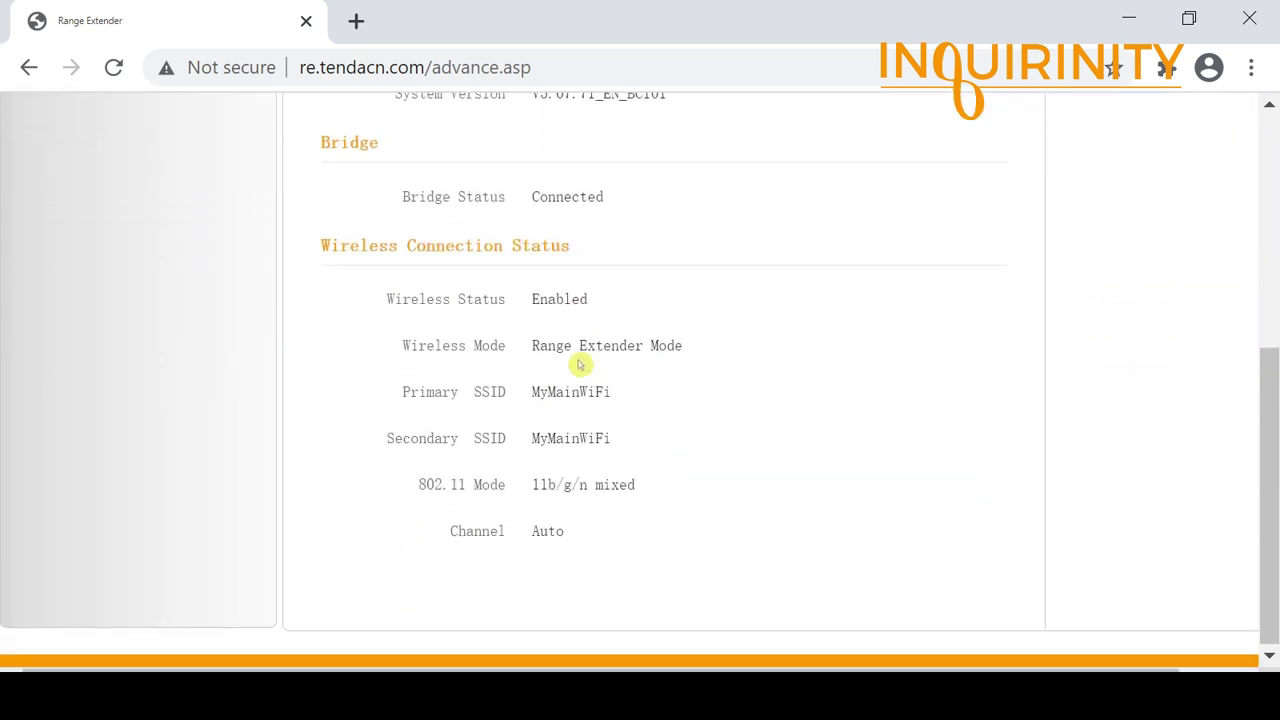
{"action": "scroll", "coordinate": [436, 385], "scroll_direction": "down", "scroll_amount": 1}
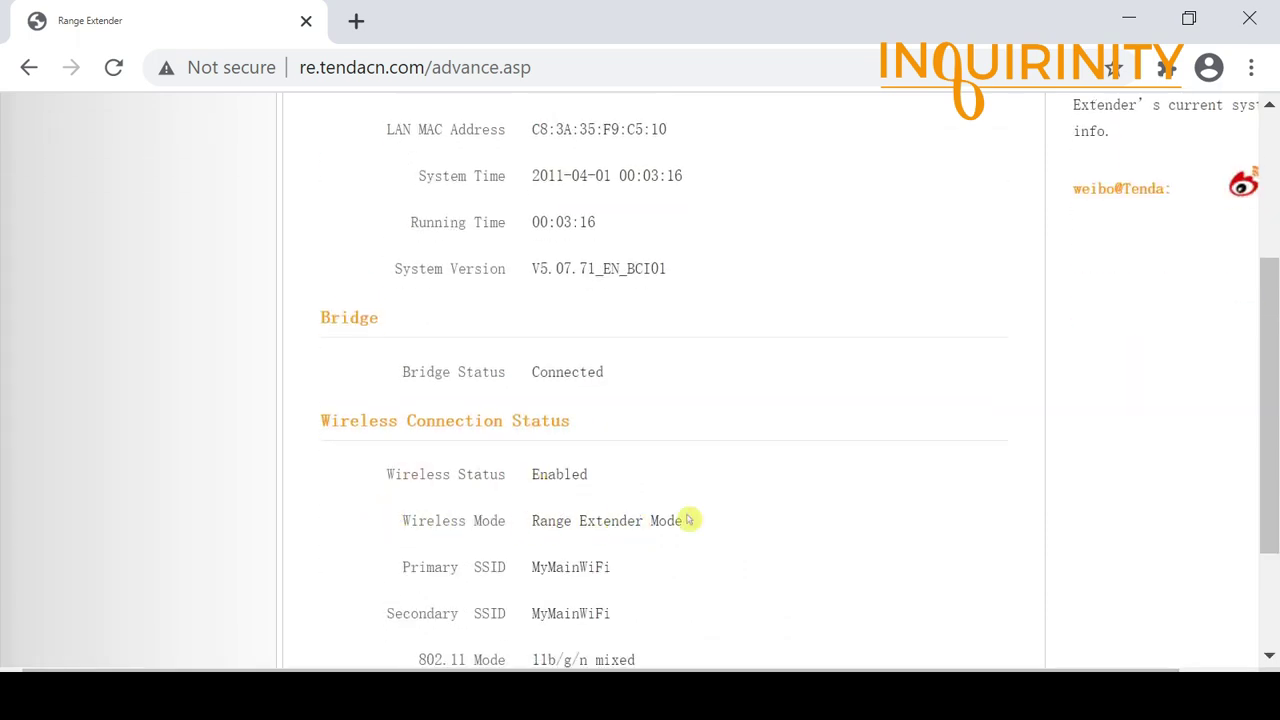
{"action": "scroll", "coordinate": [690, 410], "scroll_direction": "up", "scroll_amount": 1}
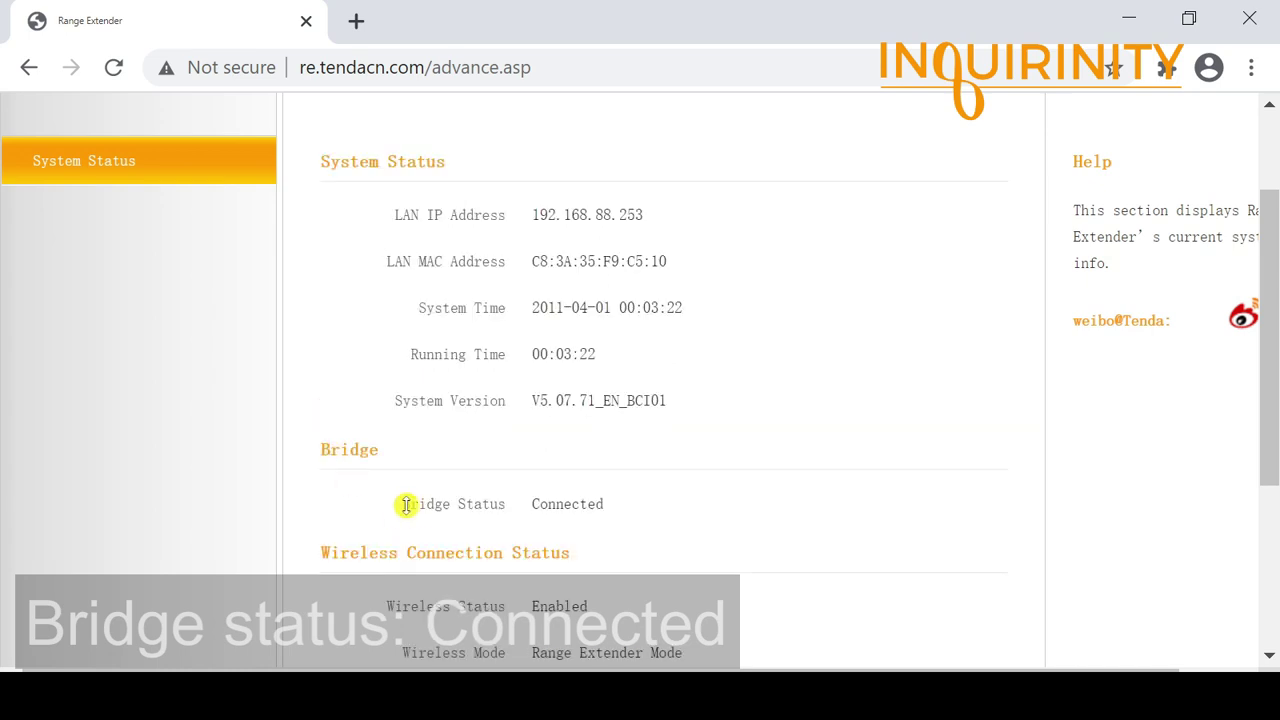
{"action": "left_click_drag", "start_coordinate": [533, 504], "coordinate": [632, 511]}
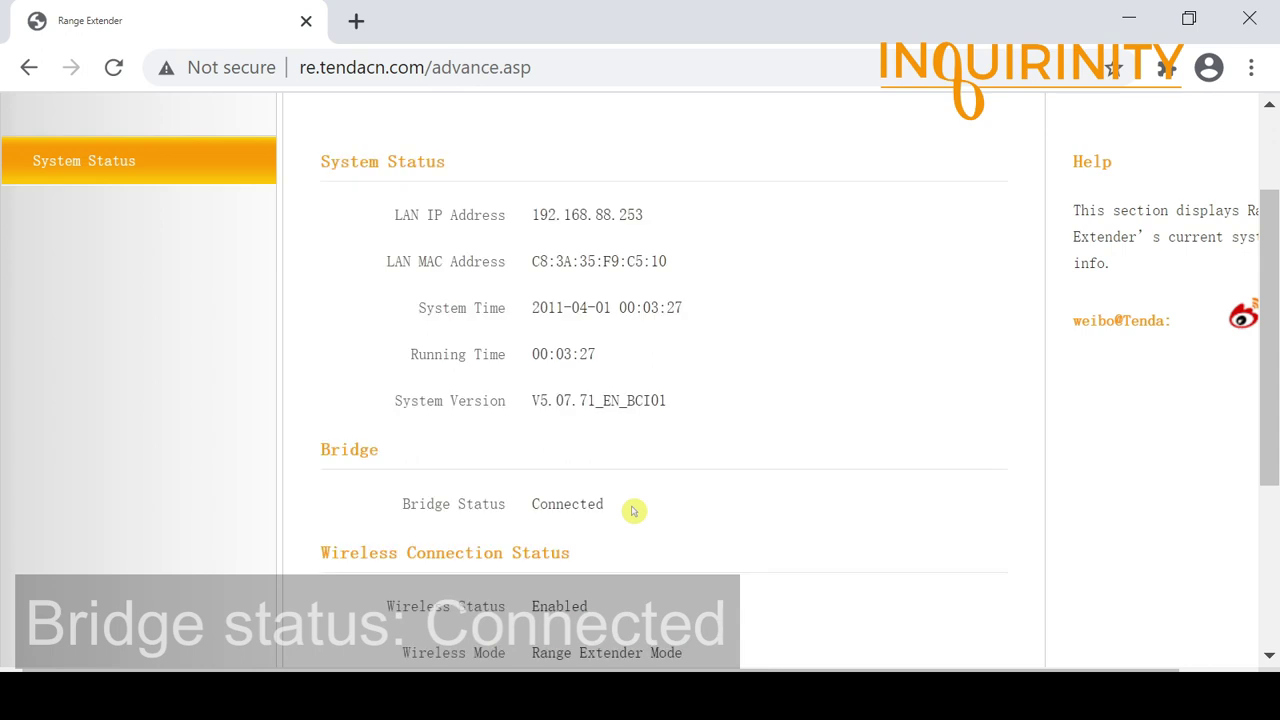
Step: Highlight the LAN IP address 192.168.88.253 in System Status
{"action": "scroll", "coordinate": [645, 518], "scroll_direction": "up", "scroll_amount": 3}
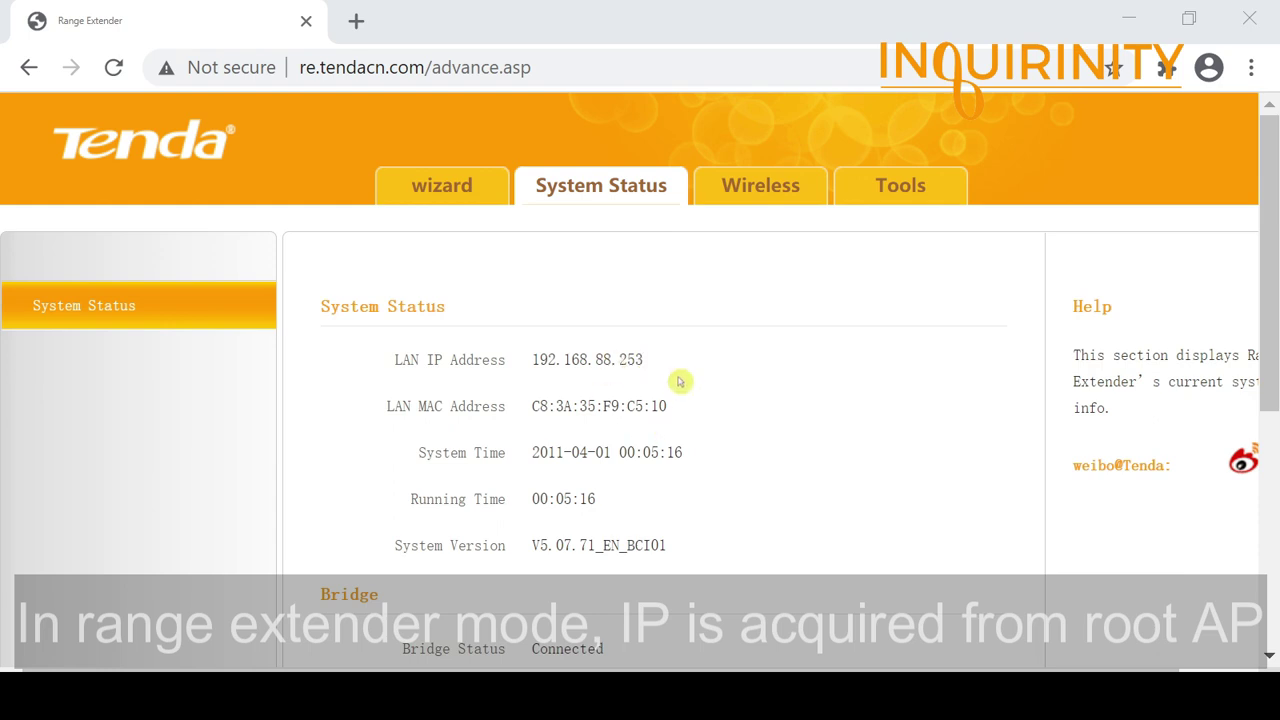
{"action": "left_click_drag", "start_coordinate": [531, 360], "coordinate": [681, 363]}
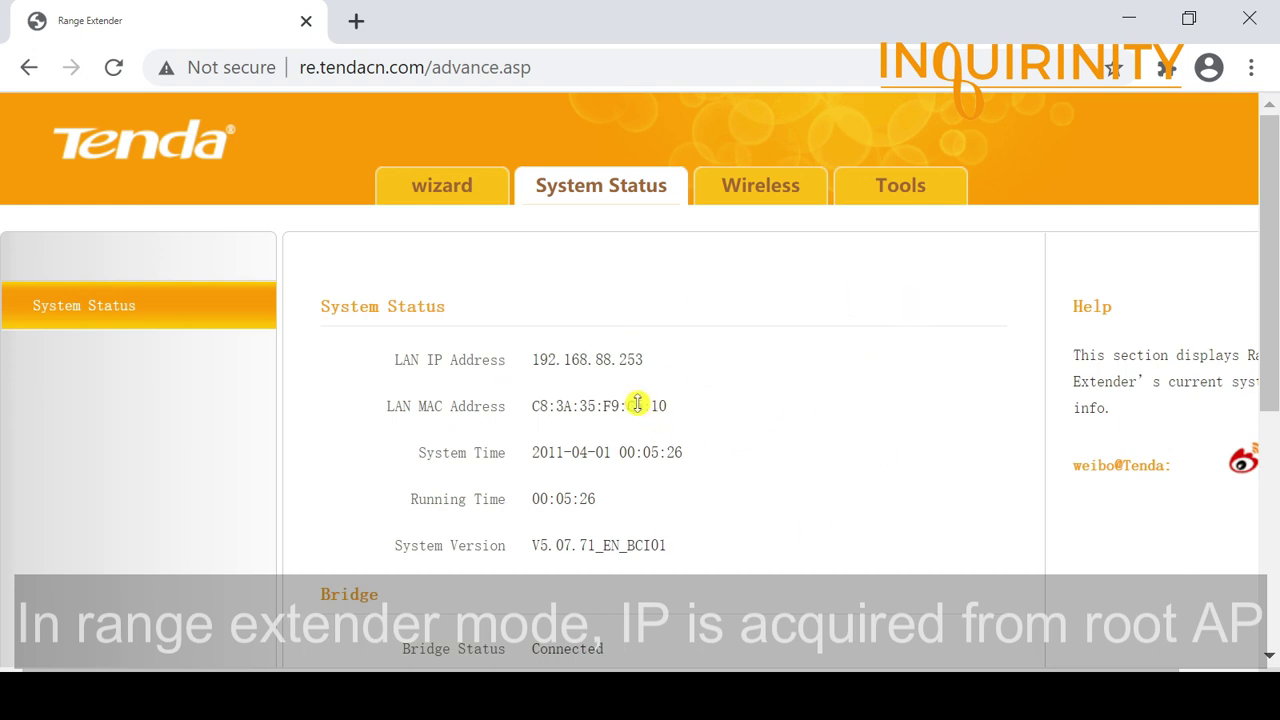
{"action": "scroll", "coordinate": [575, 455], "scroll_direction": "down", "scroll_amount": 2}
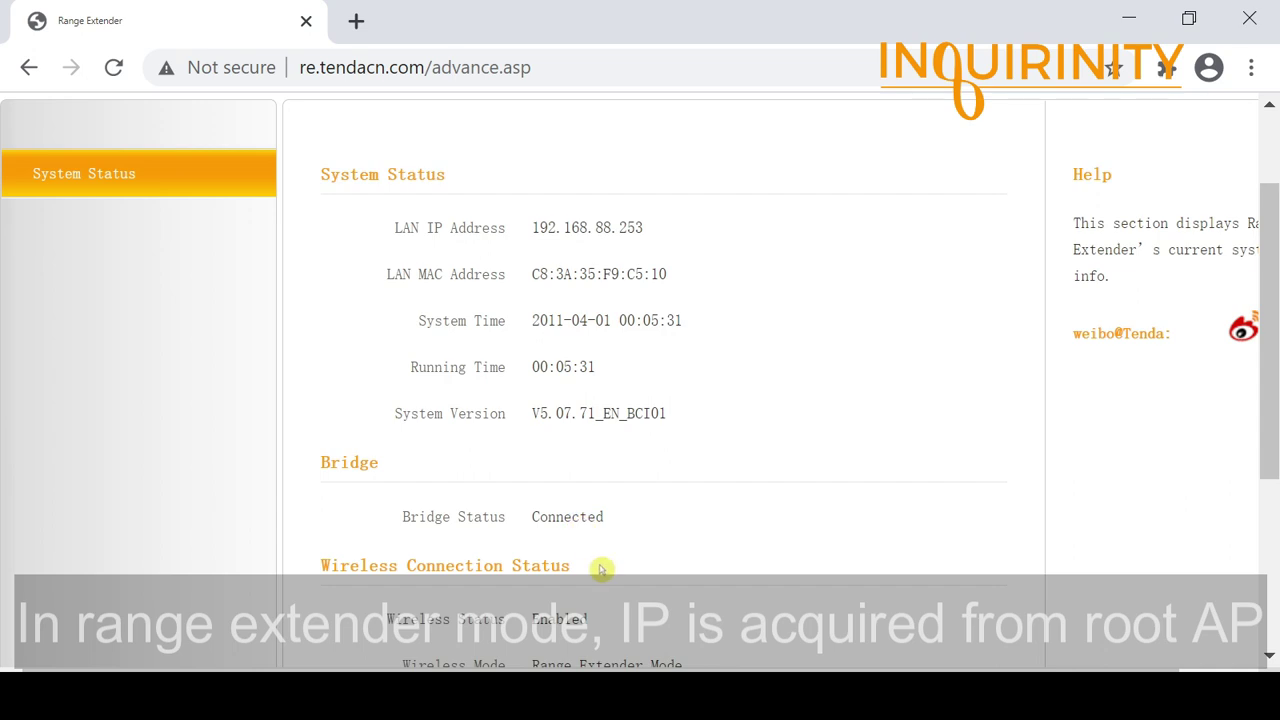
{"action": "scroll", "coordinate": [590, 520], "scroll_direction": "up", "scroll_amount": 2}
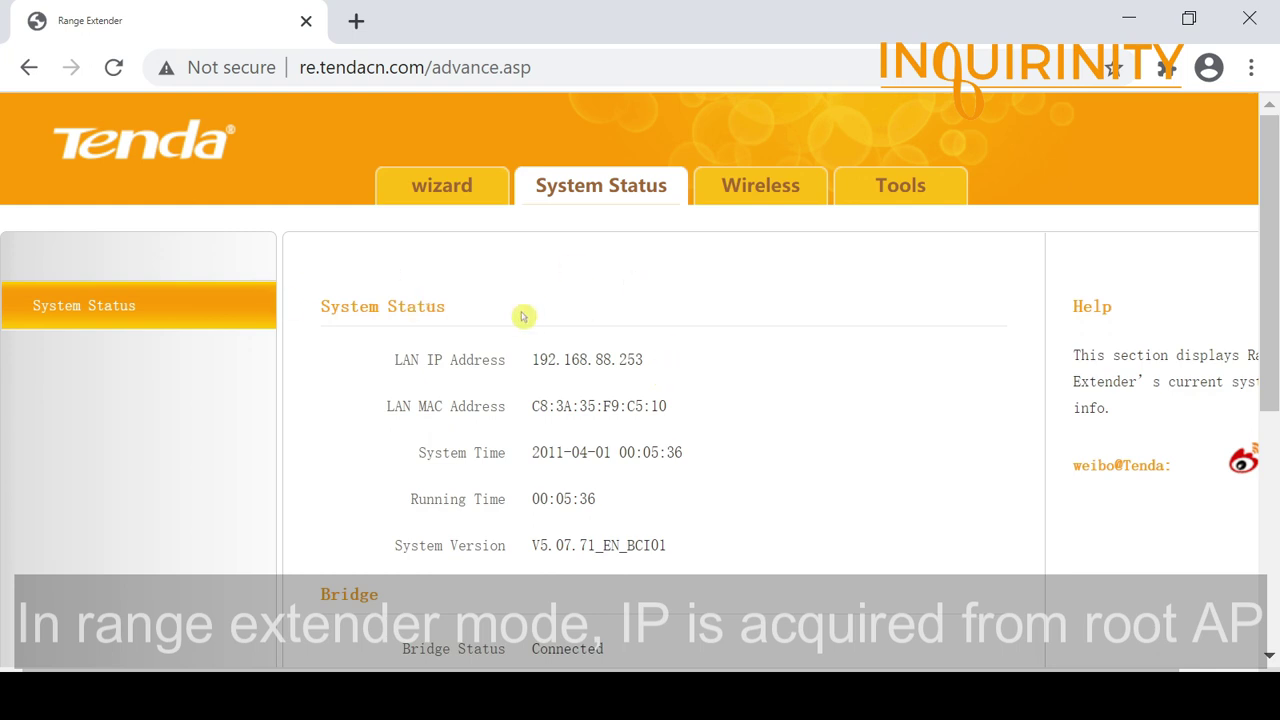
{"action": "left_click_drag", "start_coordinate": [530, 363], "coordinate": [660, 363]}
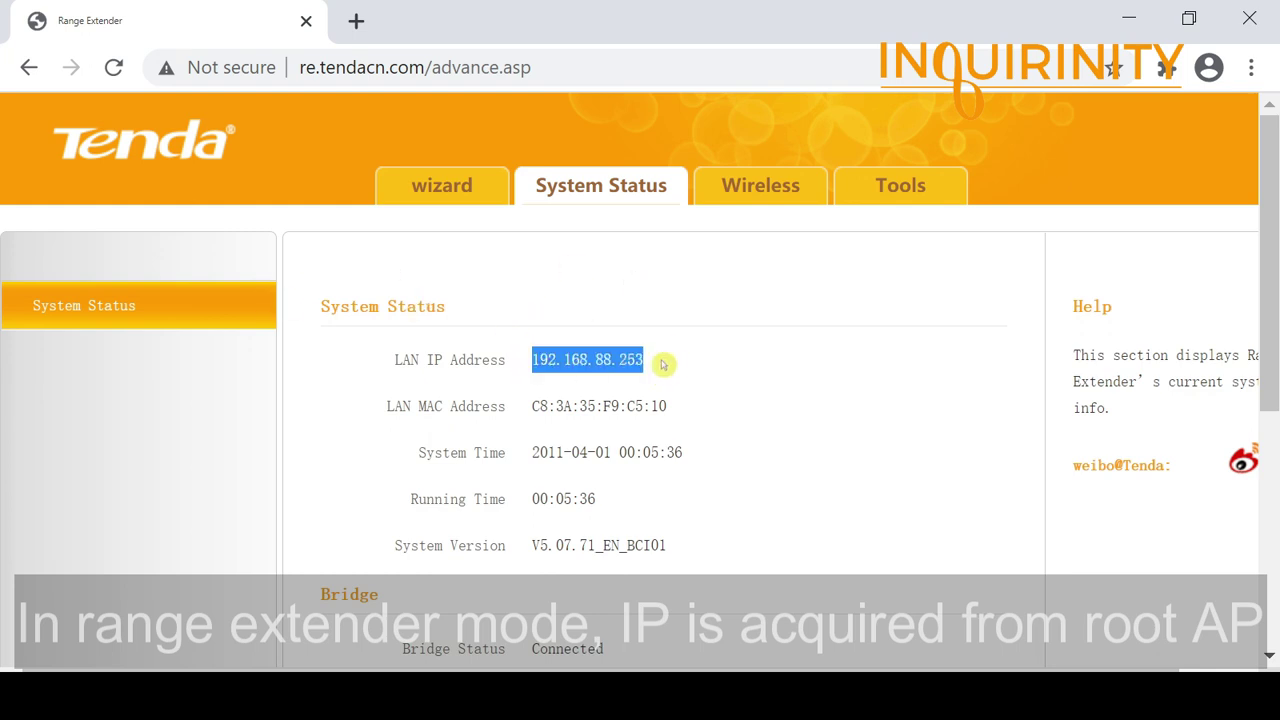